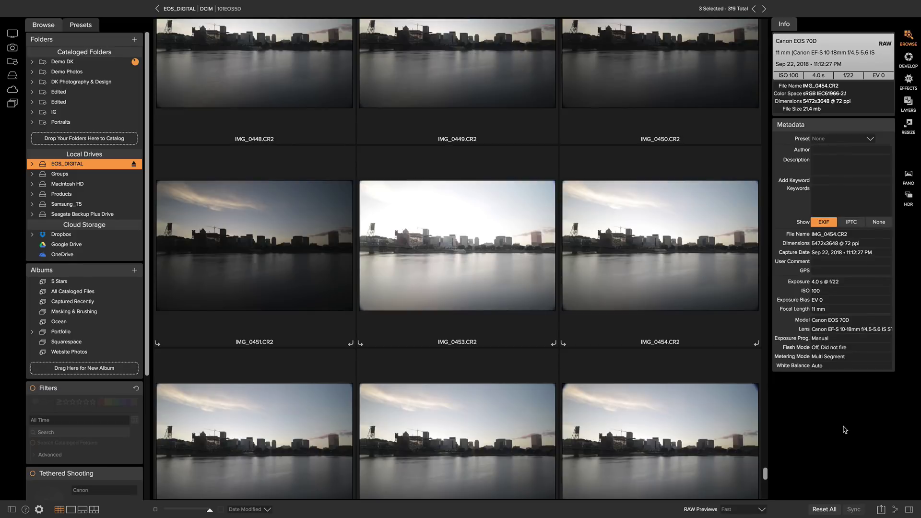
Preview IMG_0451 large, then step through the IMG_0453 and IMG_0454 brackets.
left_click(209, 262)
double_click(209, 262)
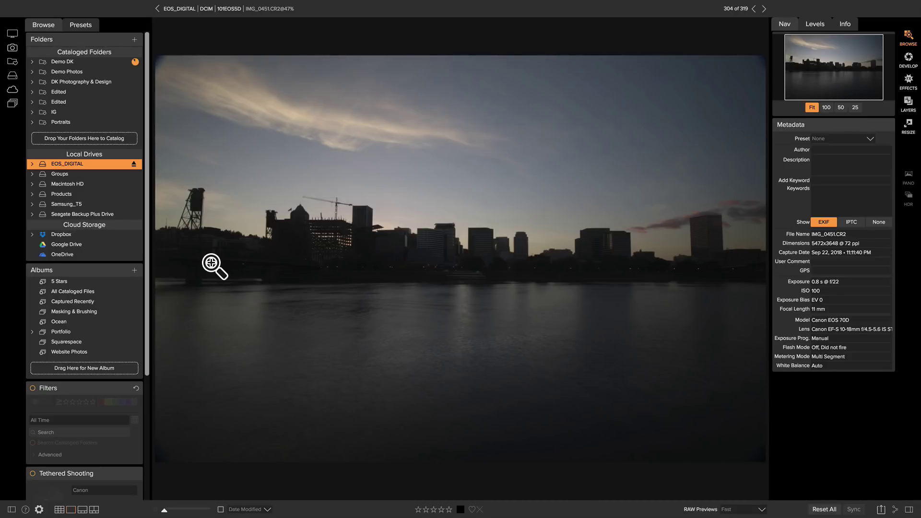
key("Right")
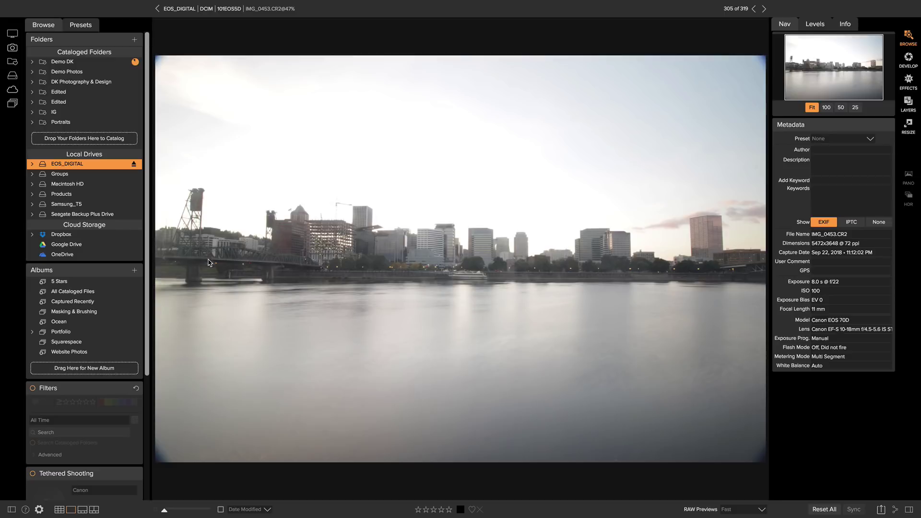
key("Right")
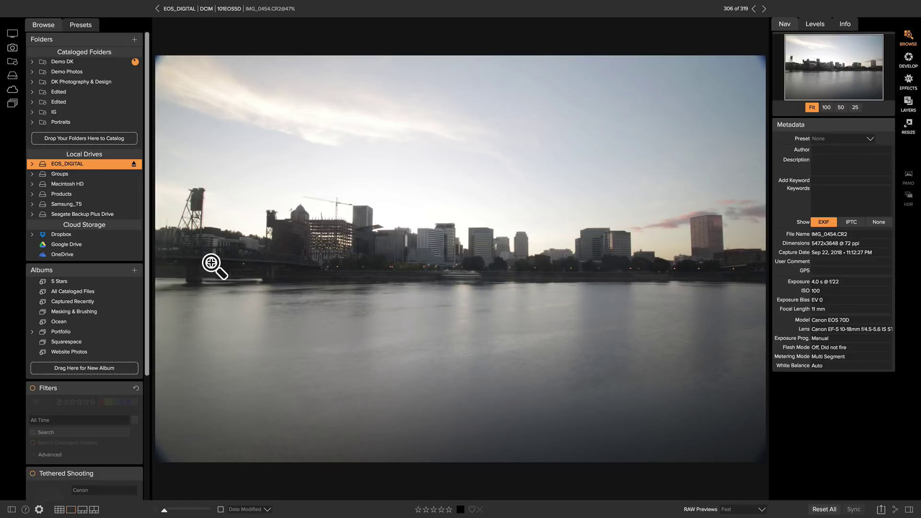
Back in the grid, select IMG_0451 through IMG_0454 as one group.
left_click(231, 9)
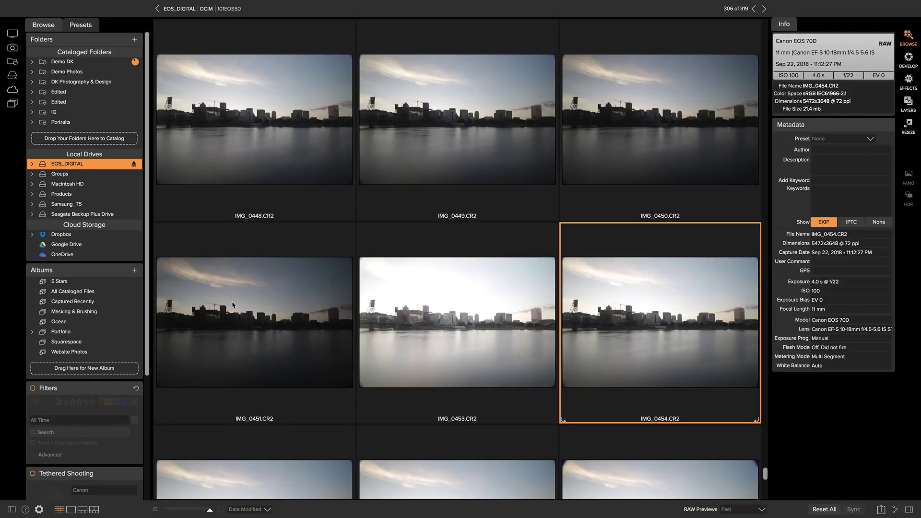
left_click(211, 319)
left_click(629, 341, "shift")
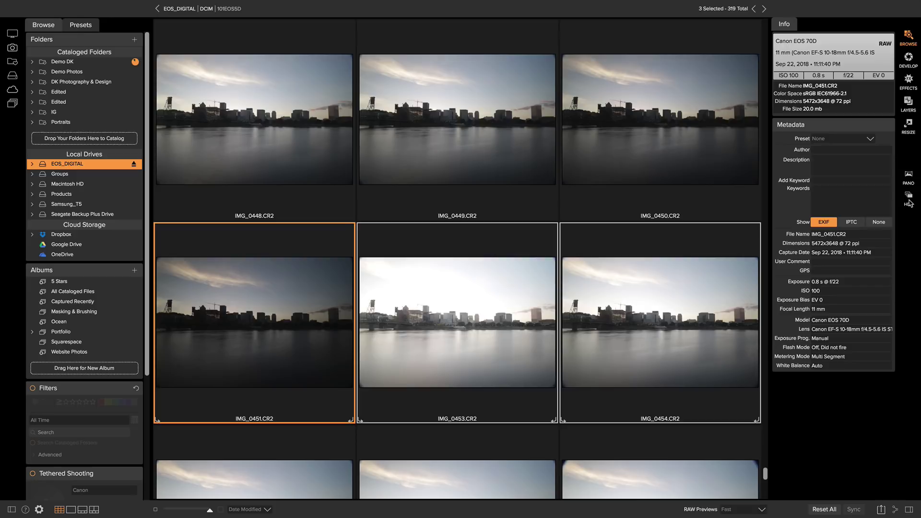
HDR-merge on base IMG_0451 with Shadows 39, Exposure -0.35, Midtones 6, Contrast 15, Blacks -23.
left_click(910, 203)
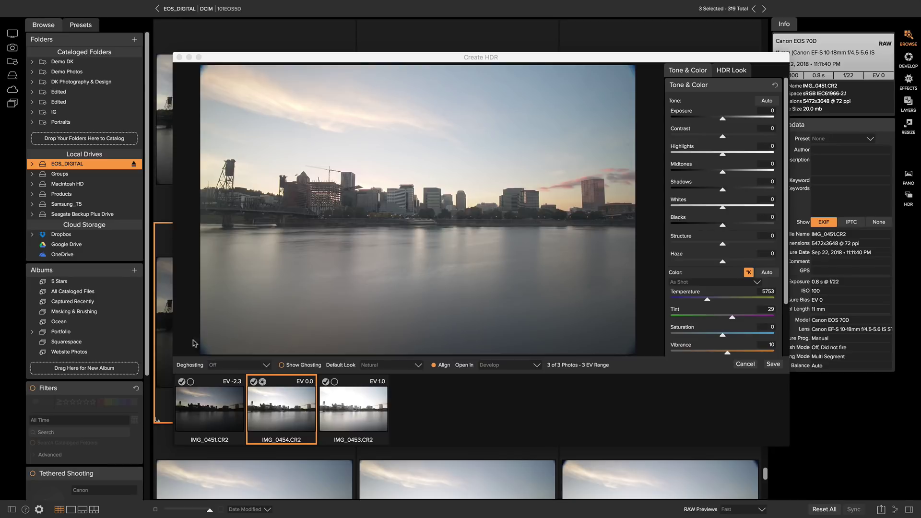
left_click(191, 382)
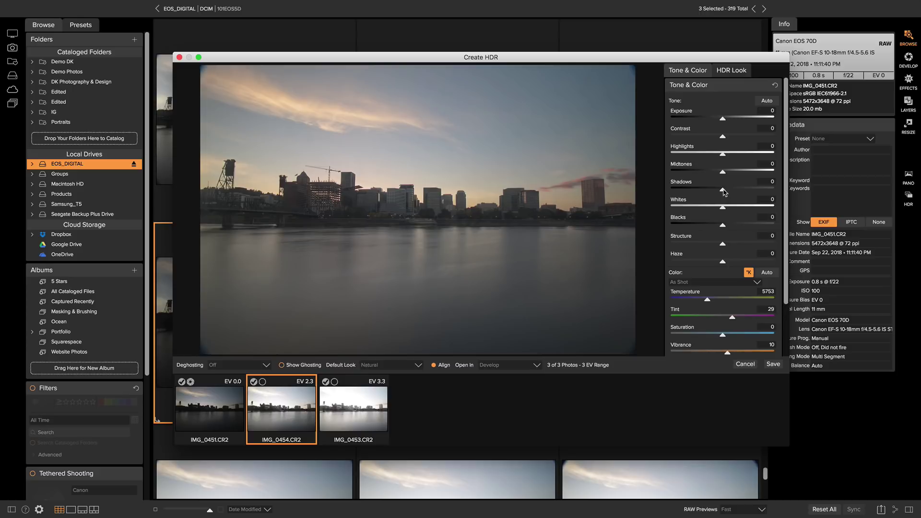
left_click_drag(724, 193, 745, 193)
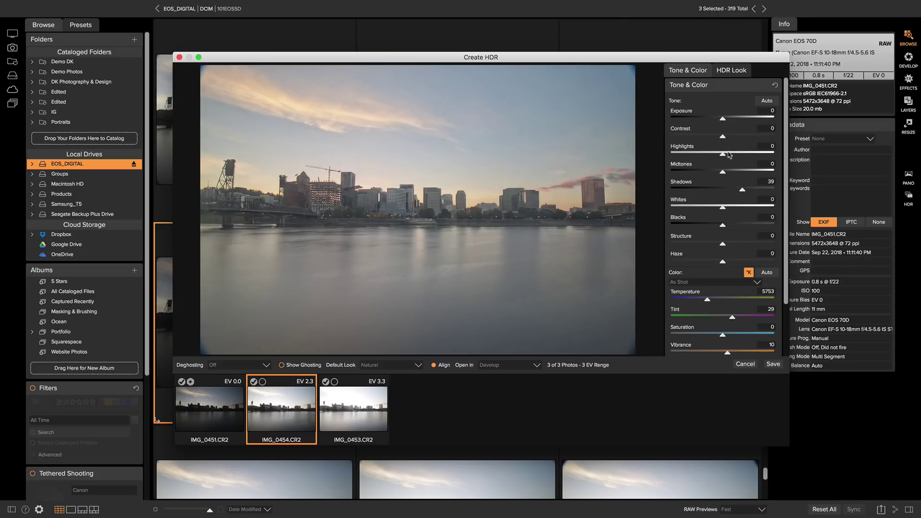
left_click_drag(724, 123, 721, 122)
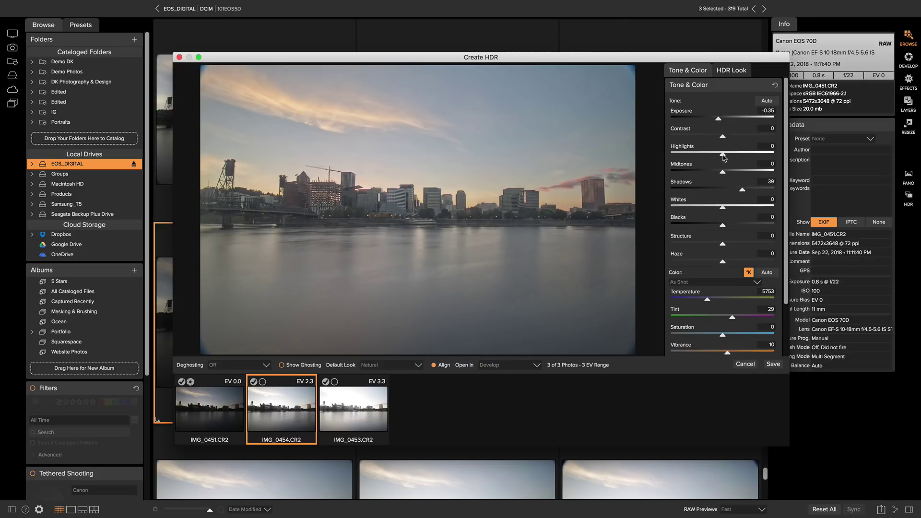
left_click_drag(722, 172, 726, 172)
left_click_drag(723, 138, 732, 139)
left_click_drag(725, 229, 713, 230)
scroll(712, 230, "down", 1)
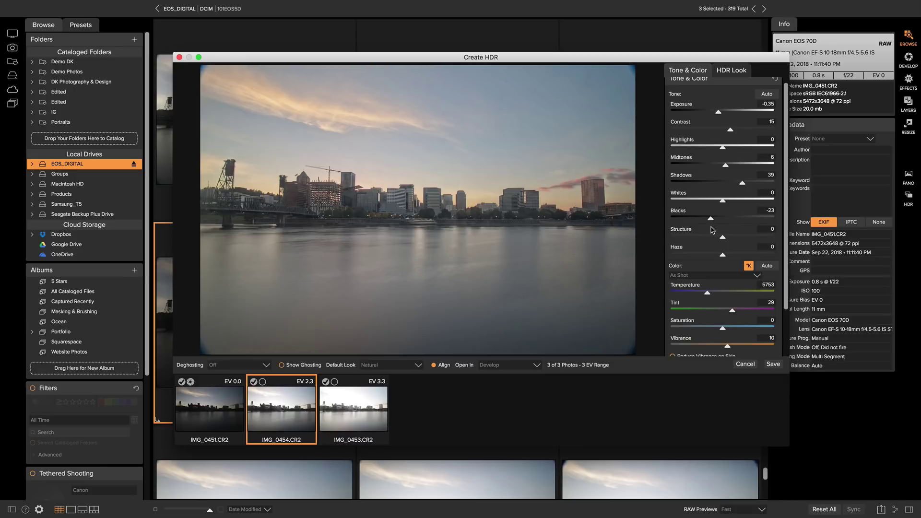
Set HDR Look Compression to 126 and Detail to 20, keeping Open in: Develop.
left_click(728, 70)
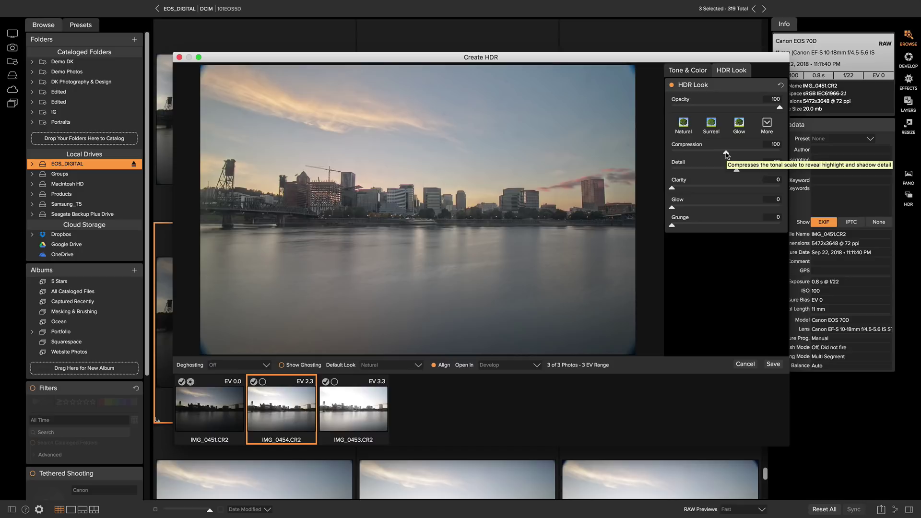
left_click_drag(726, 152, 742, 156)
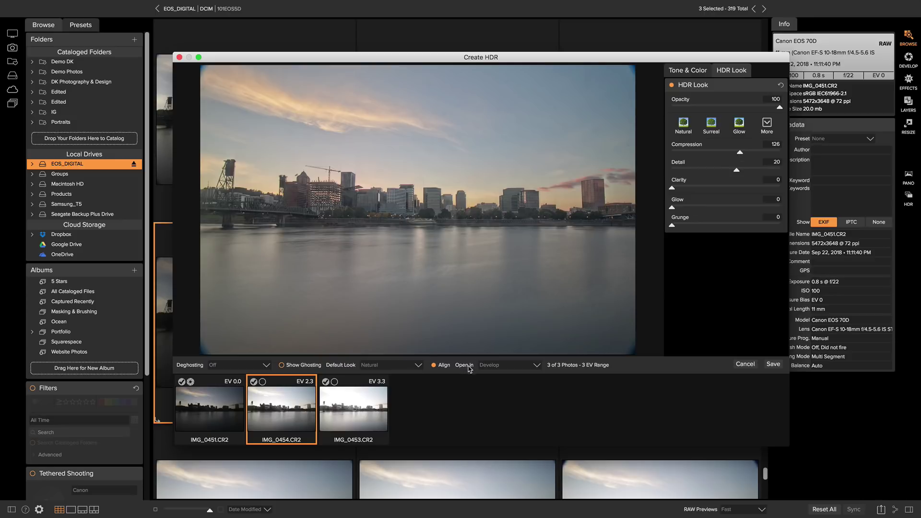
left_click(494, 365)
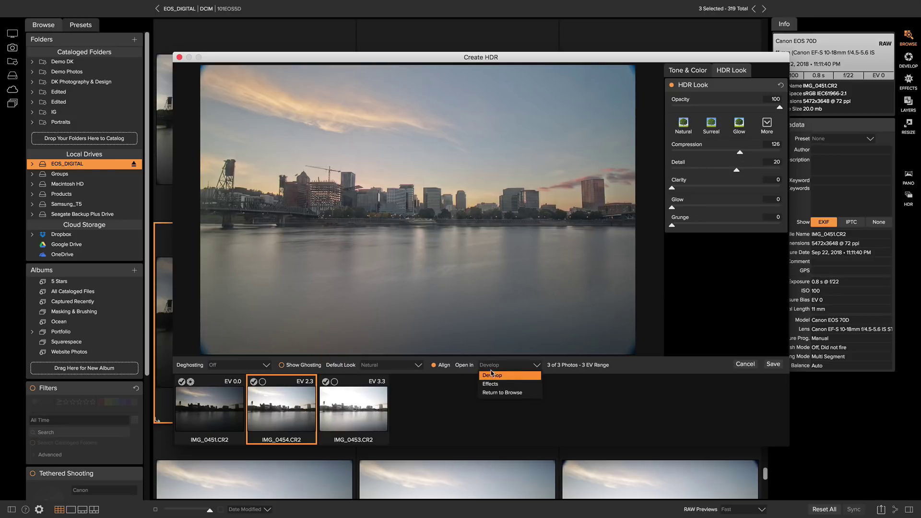
left_click(512, 379)
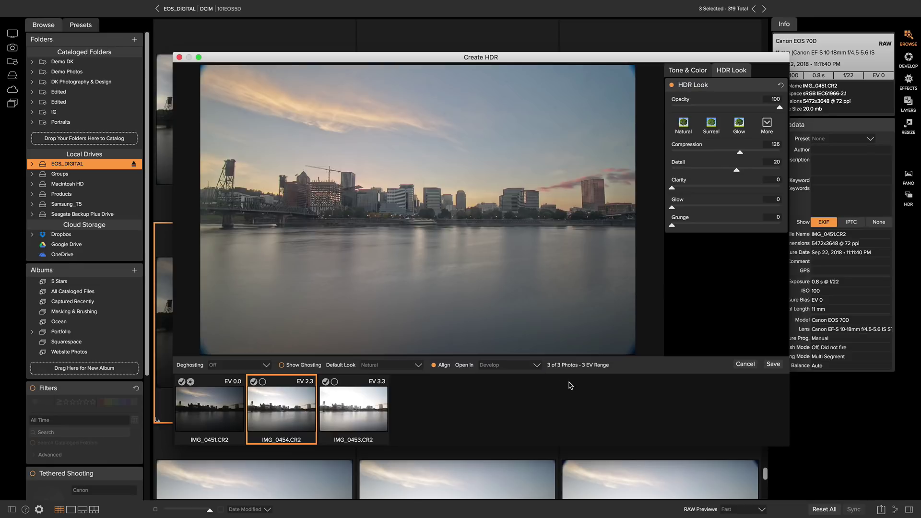
left_click(694, 72)
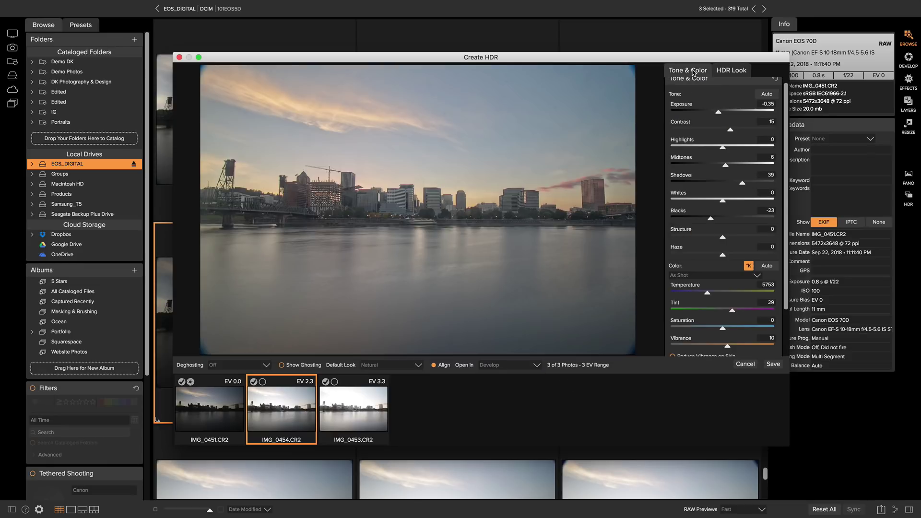
left_click(725, 72)
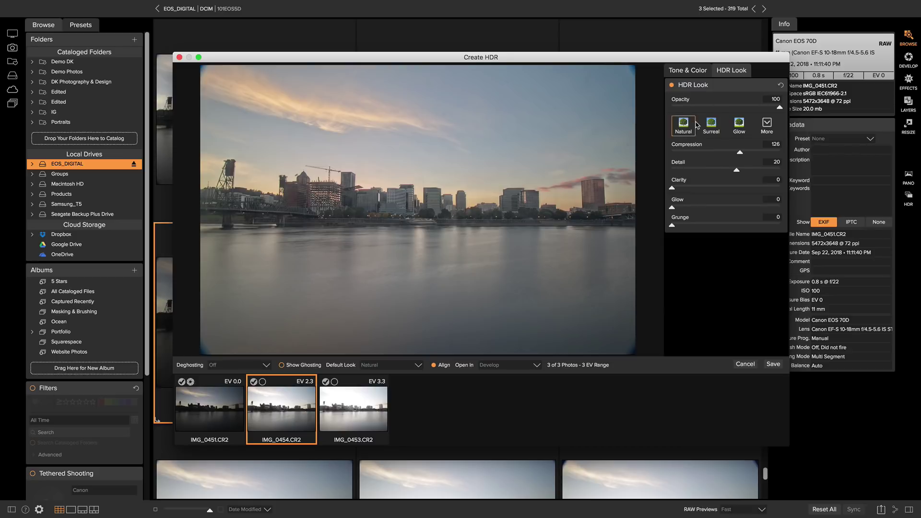
Save the merged HDR and start a crop at the 16x9 ratio.
left_click(773, 364)
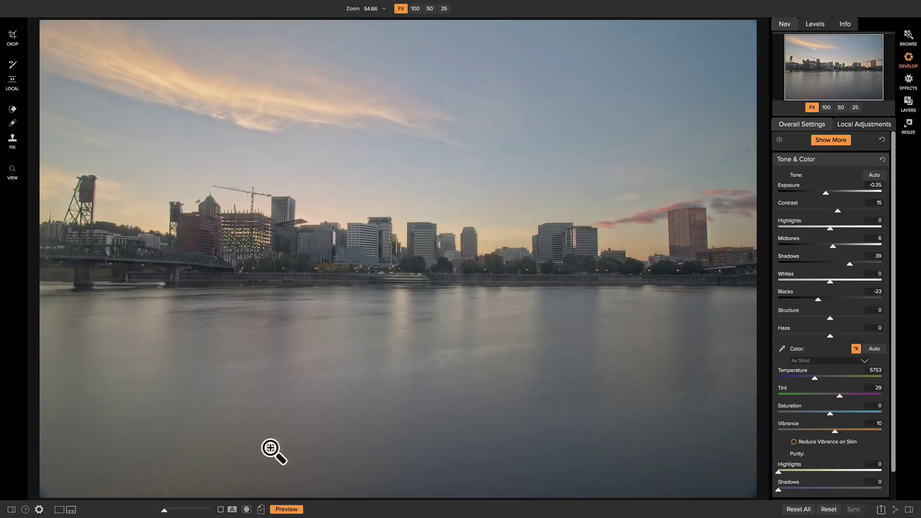
left_click(13, 35)
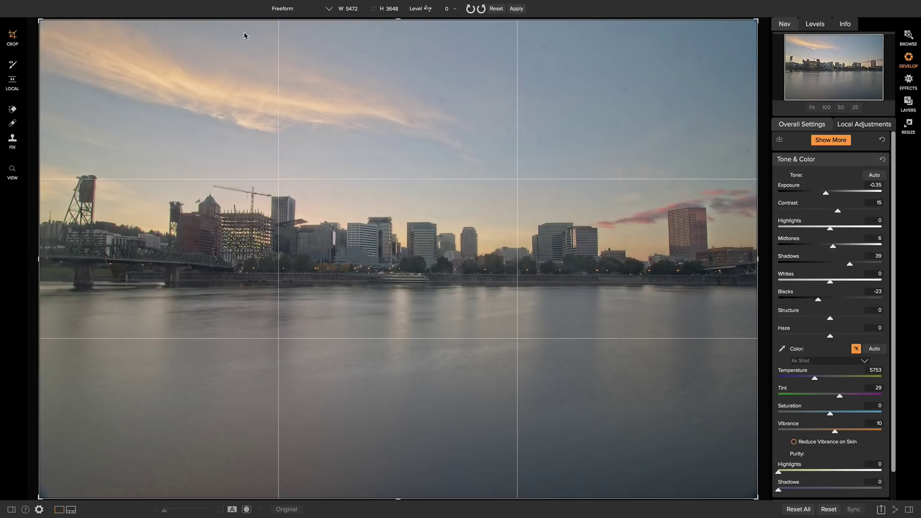
left_click(329, 9)
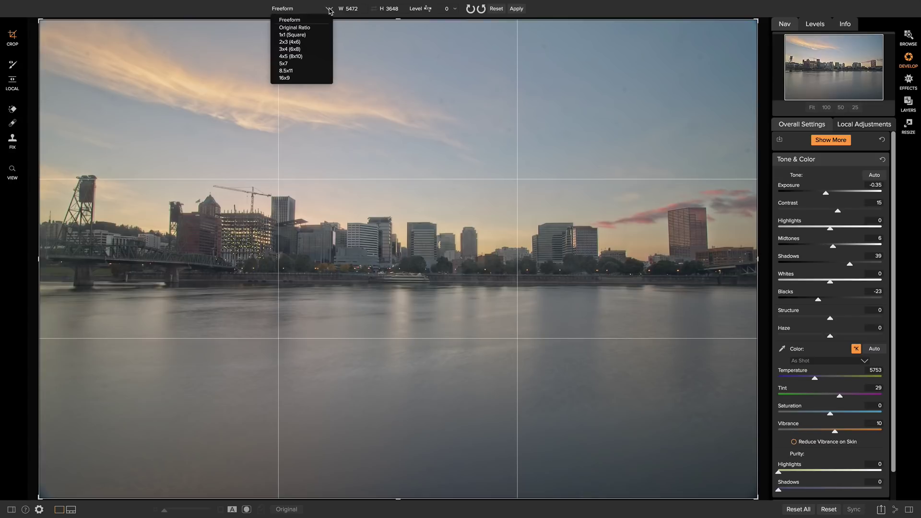
left_click(284, 78)
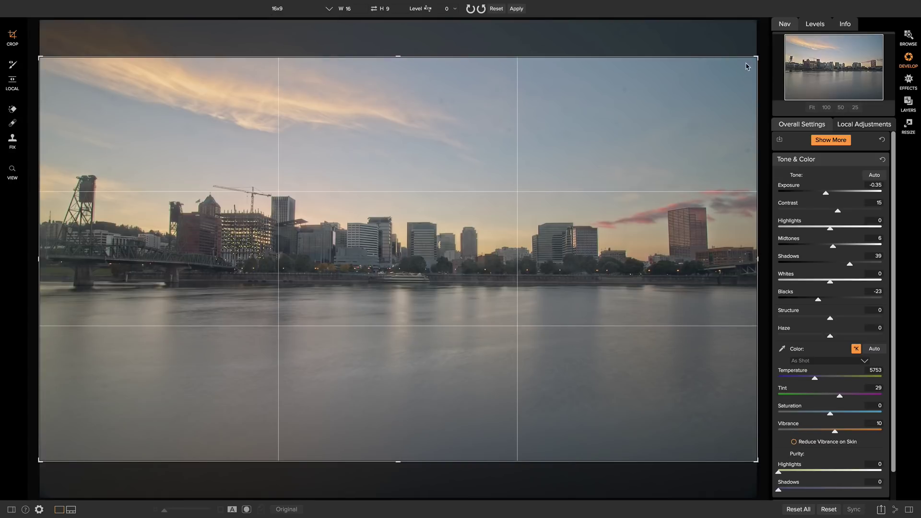
Tighten the 16x9 crop around the skyline and river, repositioning the photo inside it.
key("shift")
left_click_drag(757, 58, 730, 74)
left_click_drag(609, 208, 529, 315)
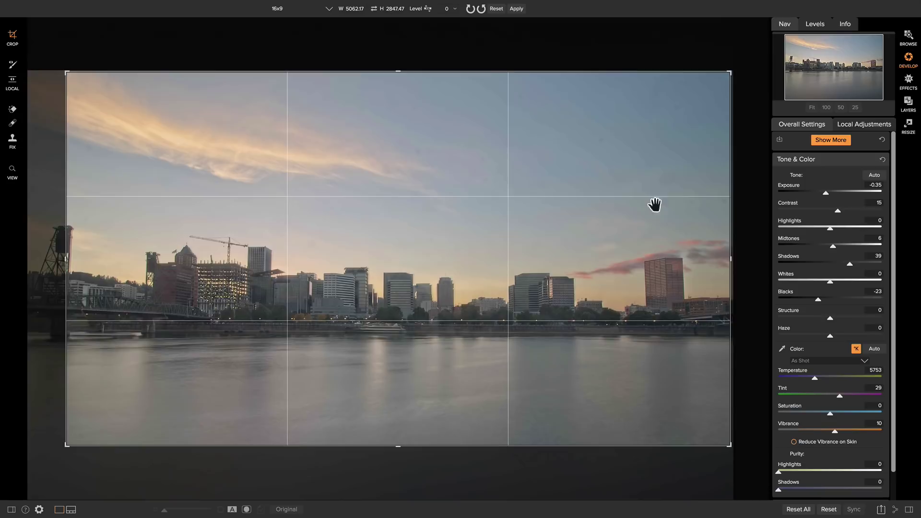
key("shift")
left_click_drag(734, 76, 728, 81)
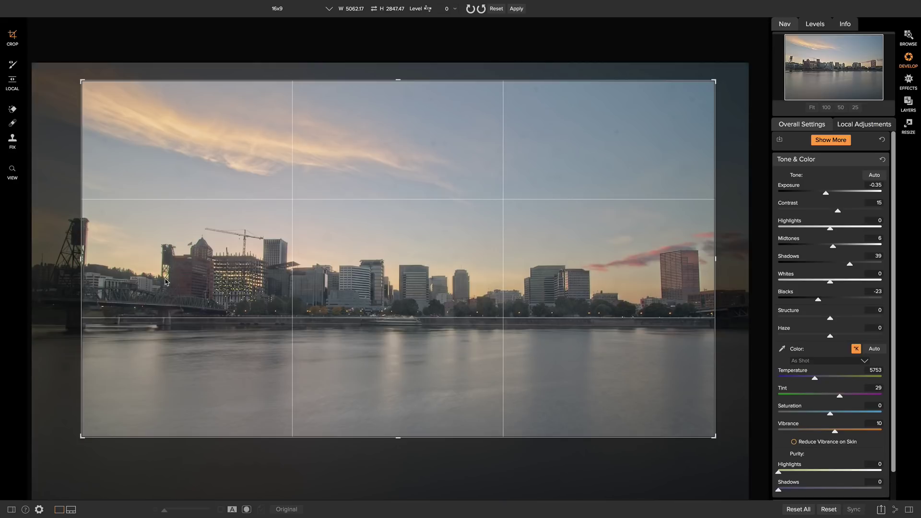
key("shift")
left_click_drag(85, 82, 105, 93)
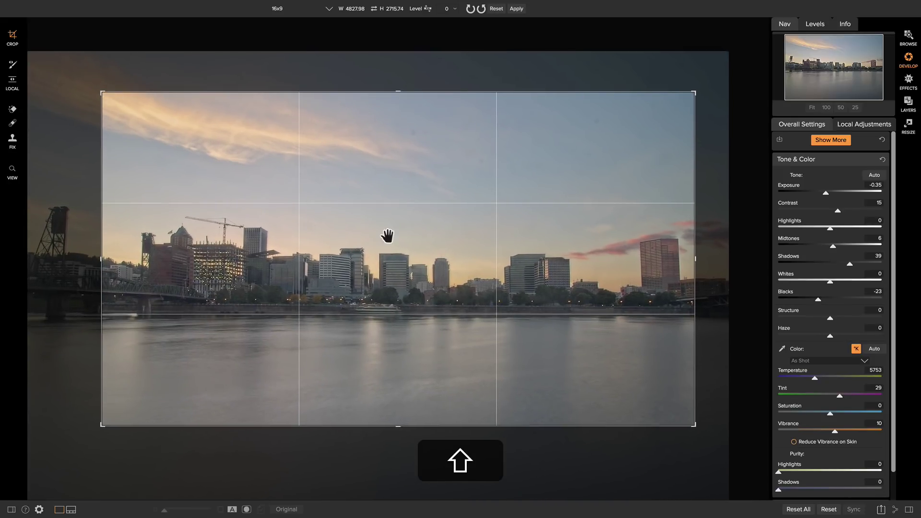
mouse_move(387, 235)
left_mouse_down()
mouse_move(376, 239)
mouse_move(385, 251)
left_mouse_up()
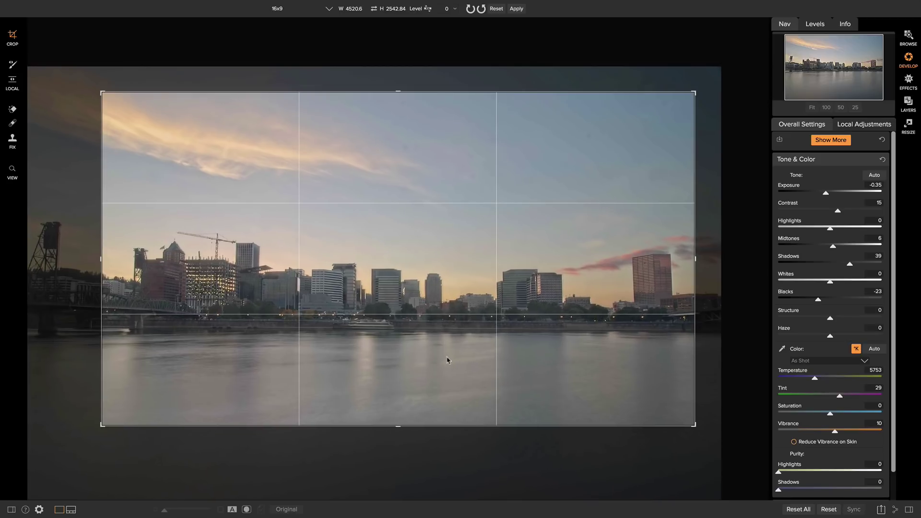
Level the image along the river edge and apply the crop.
left_click(427, 10)
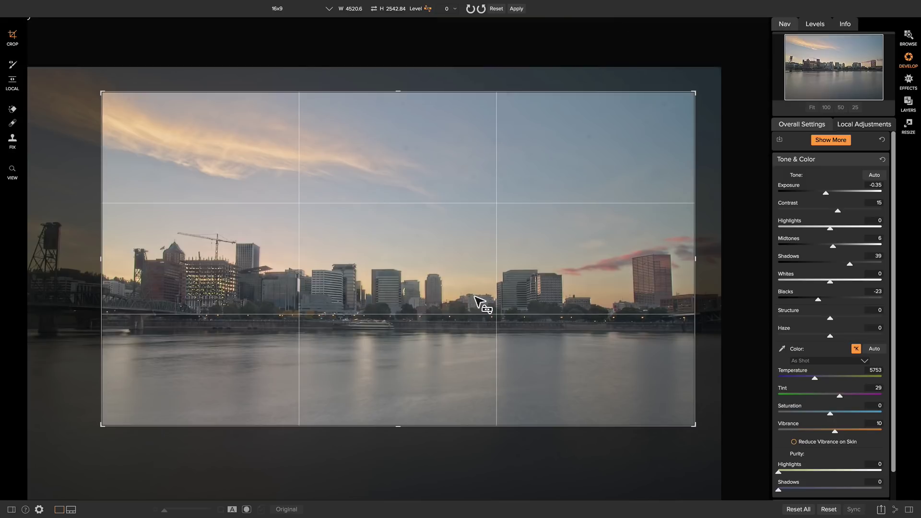
left_click_drag(541, 330, 451, 331)
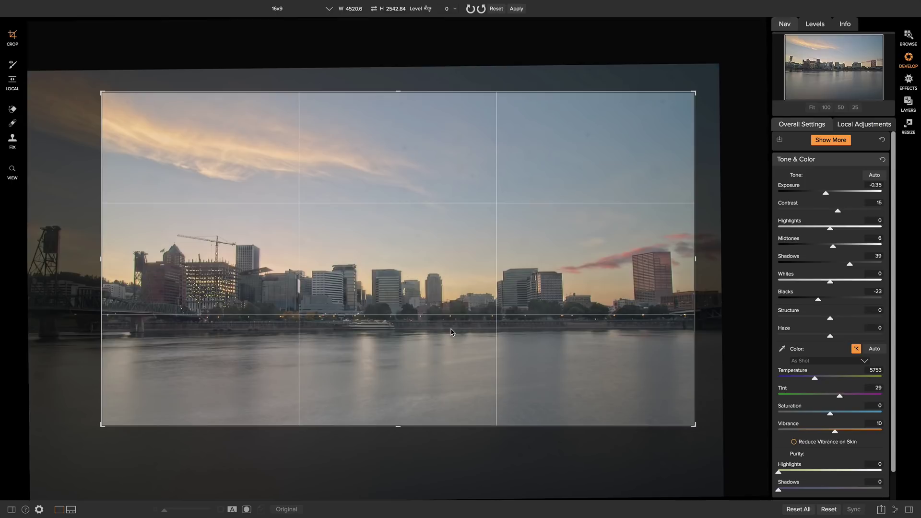
key("Return")
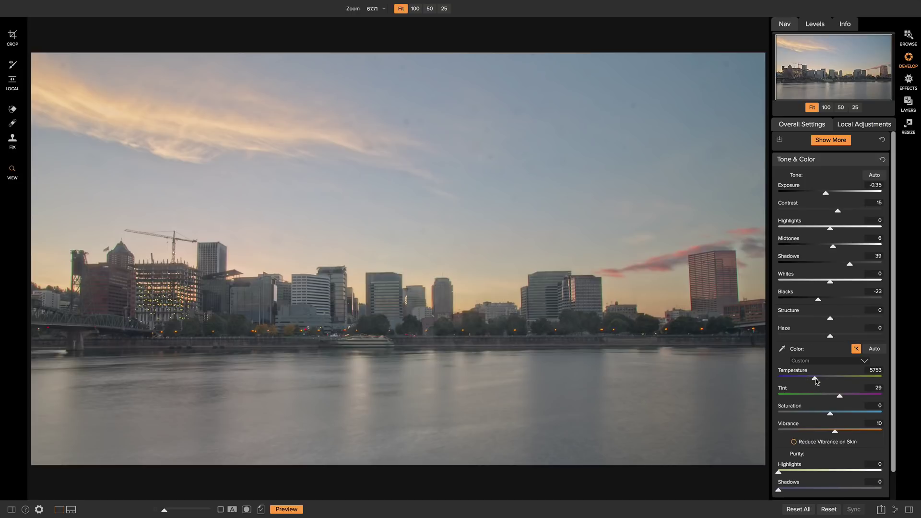
Raise the Tone & Color Temperature slider to 6000 to warm the riverfront.
left_click_drag(816, 381, 818, 379)
Switch the cropped skyline to the Layers module.
left_click(911, 103)
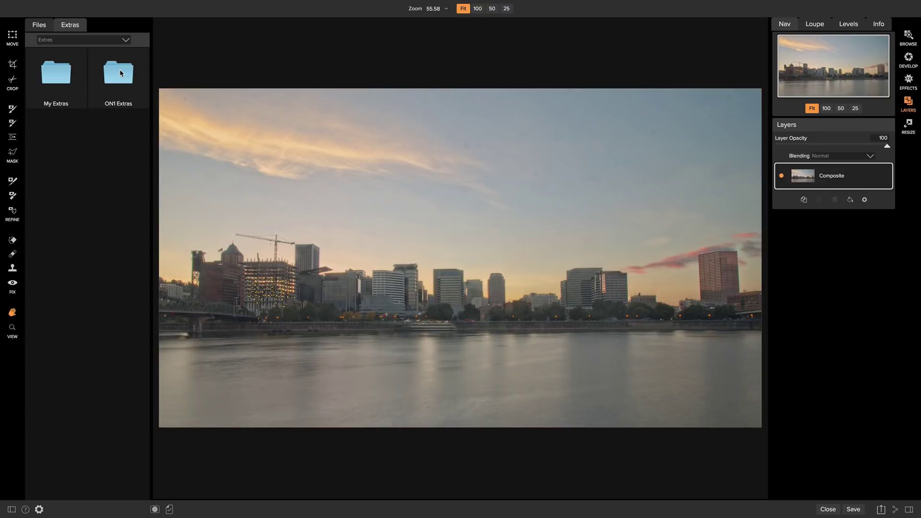
Open the Manage Extras dialog from the File menu and close it.
left_click(110, 6)
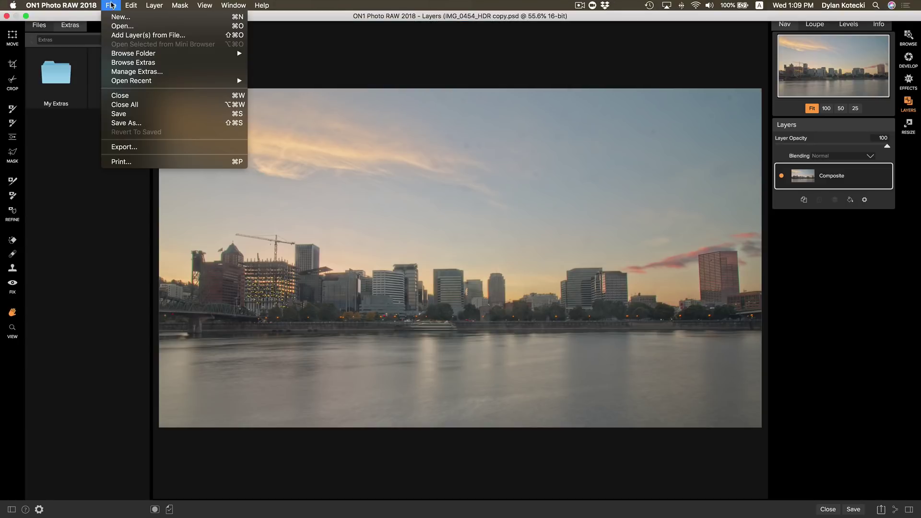
left_click(129, 72)
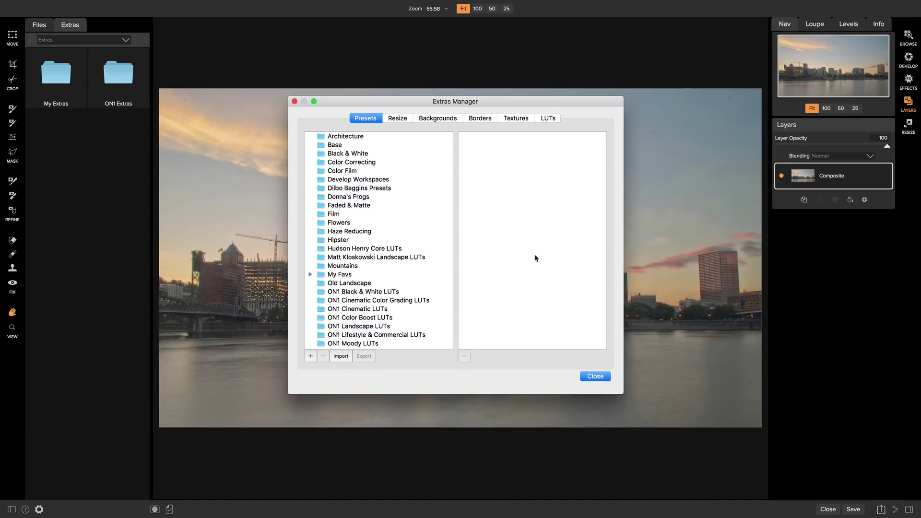
left_click(597, 378)
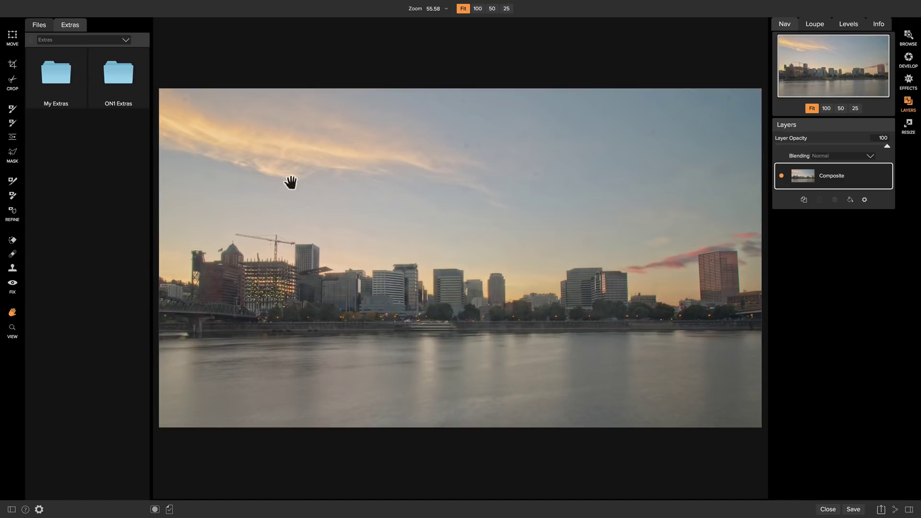
Browse to ON1 Extras > Backgrounds > Skies and scroll down to Skies50.
left_click(126, 80)
double_click(127, 81)
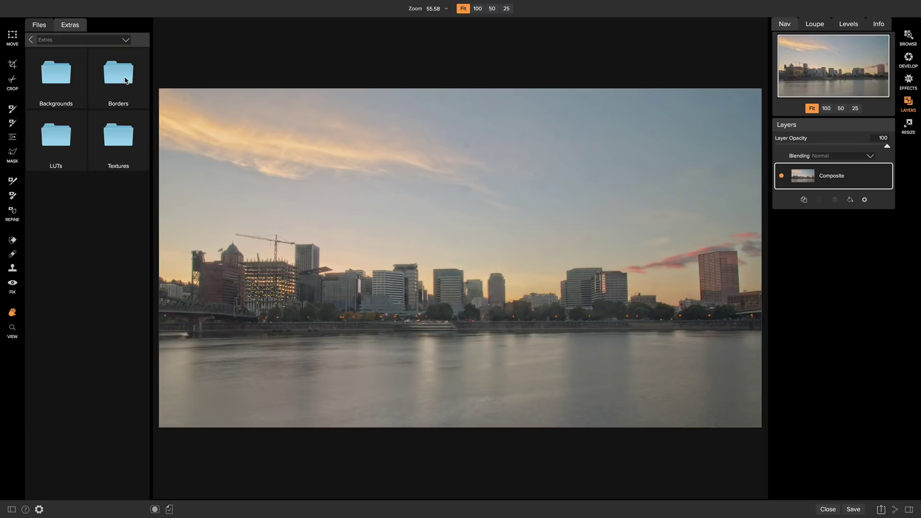
left_click(66, 81)
double_click(65, 80)
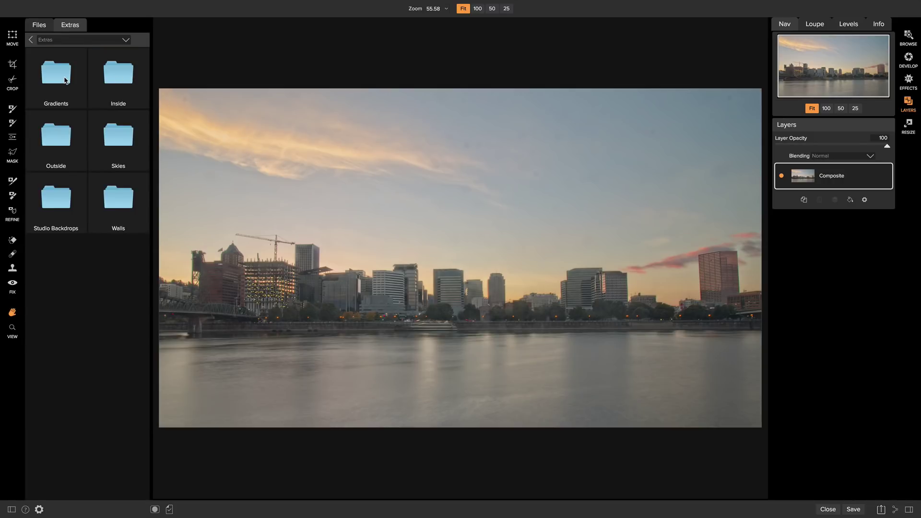
left_click(119, 149)
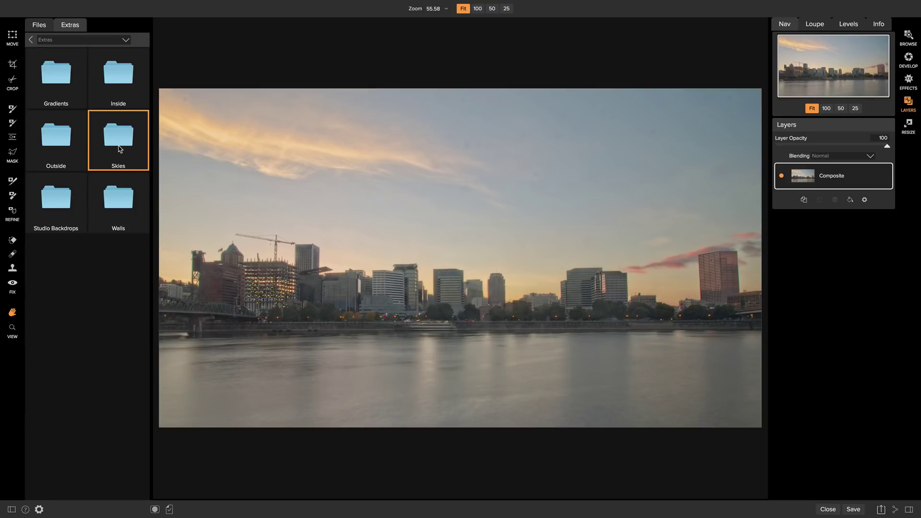
double_click(119, 148)
scroll(119, 149, "down", 15)
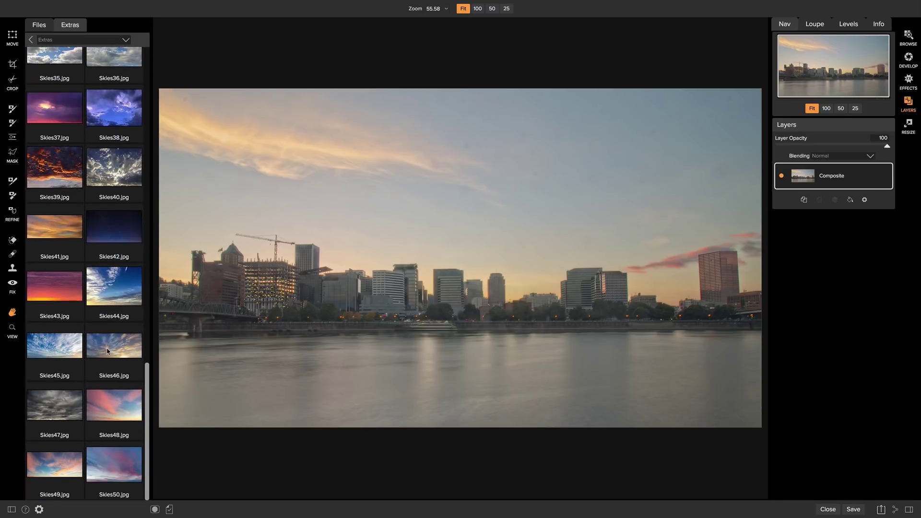
Add Skies46.jpg as a new layer and switch to the Move tool.
left_click(115, 352)
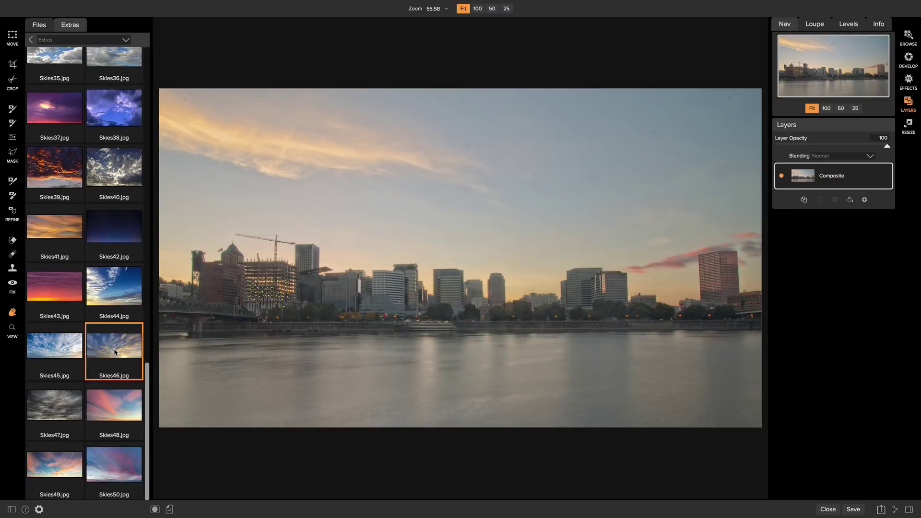
left_click(461, 261)
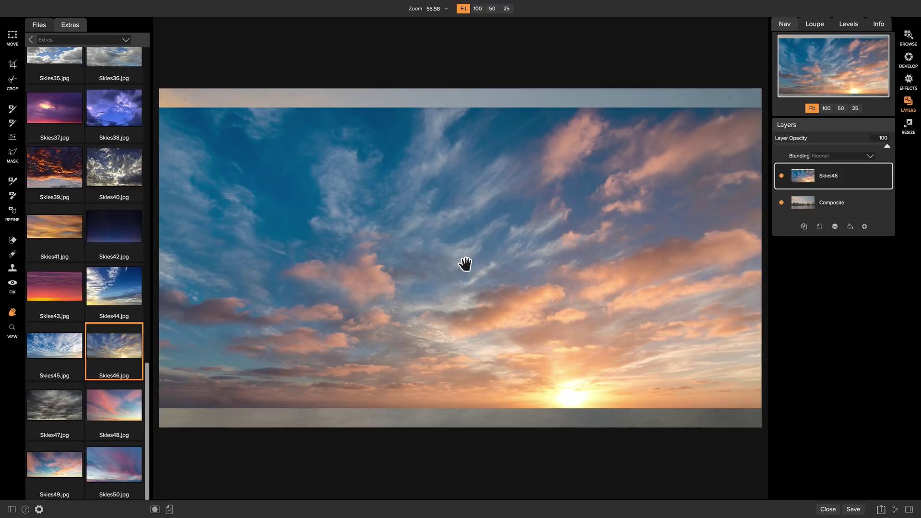
key("v")
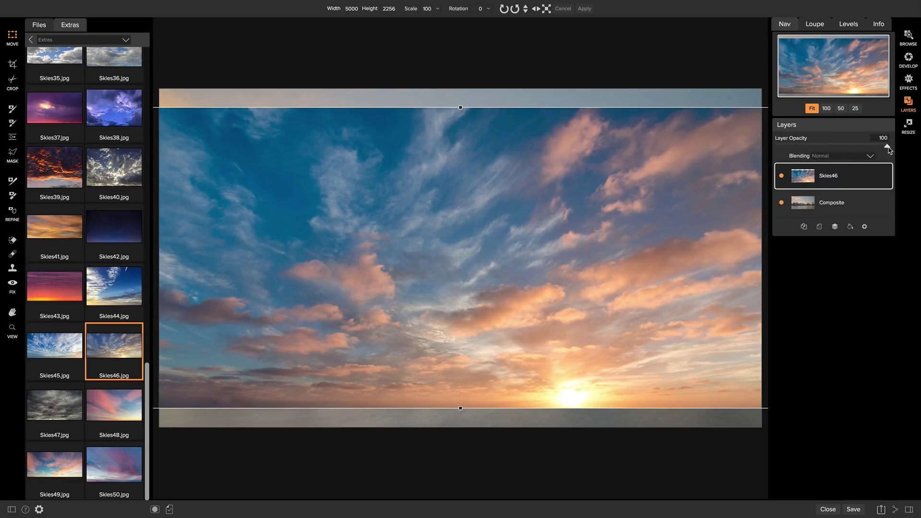
Set the sky layer's opacity to 53 and compare it hidden versus shown.
left_click_drag(888, 150, 836, 151)
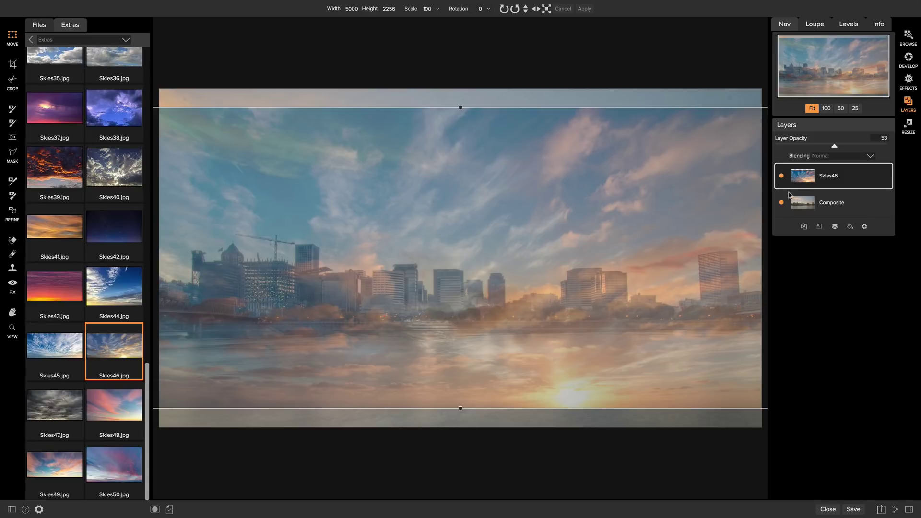
left_click(782, 177)
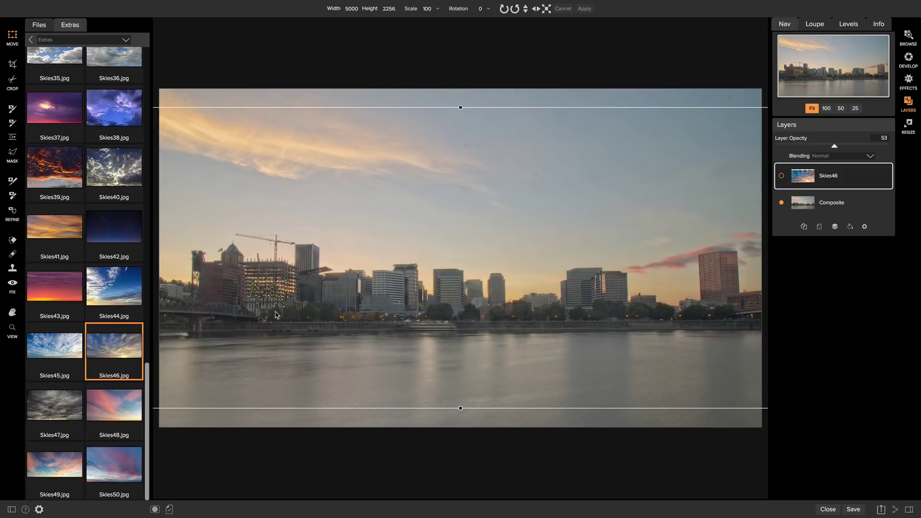
left_click(782, 176)
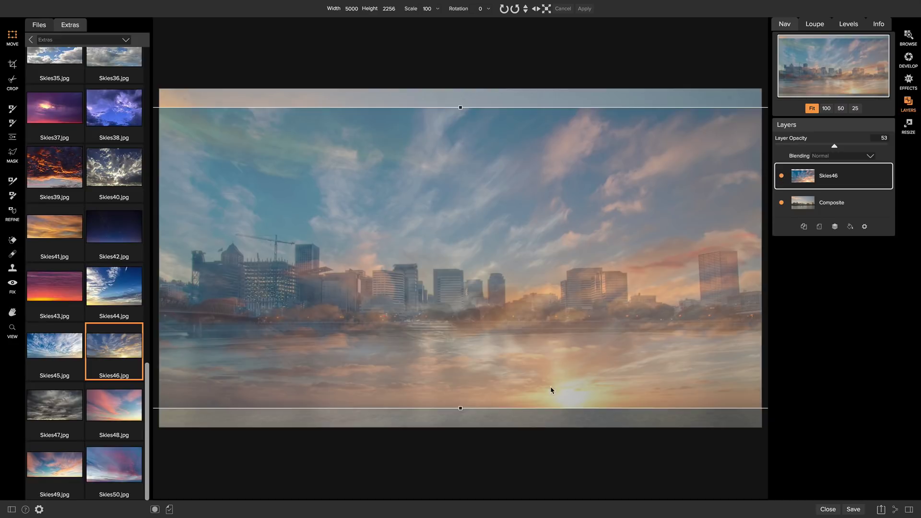
Mirror the Skies46 layer horizontally so the sunset sits on the left.
left_click(535, 10)
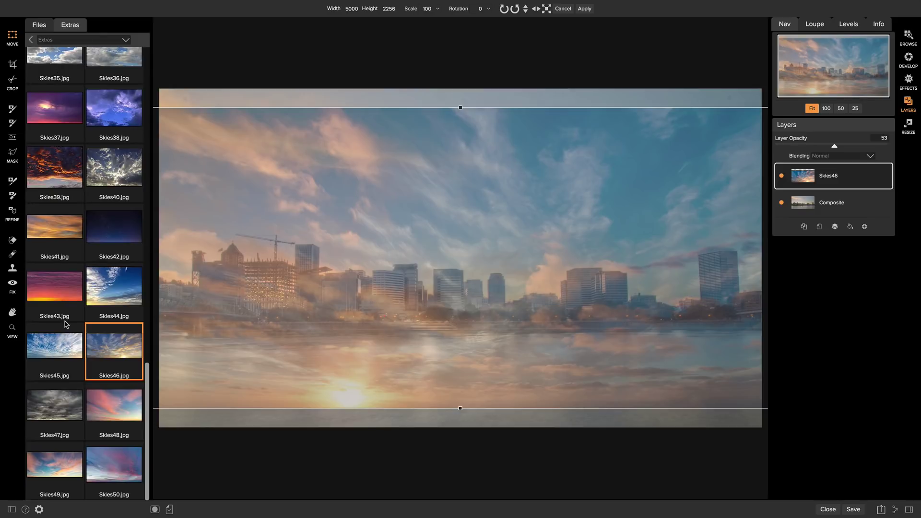
Hide the browser panel and move the sky layer up to meet the skyline.
left_click(12, 511)
left_click(12, 511)
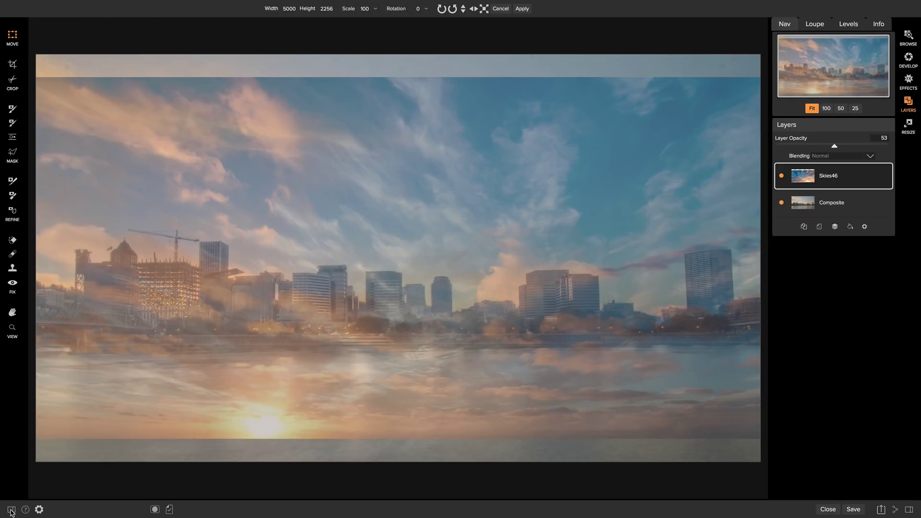
left_click(11, 511)
left_click(11, 511)
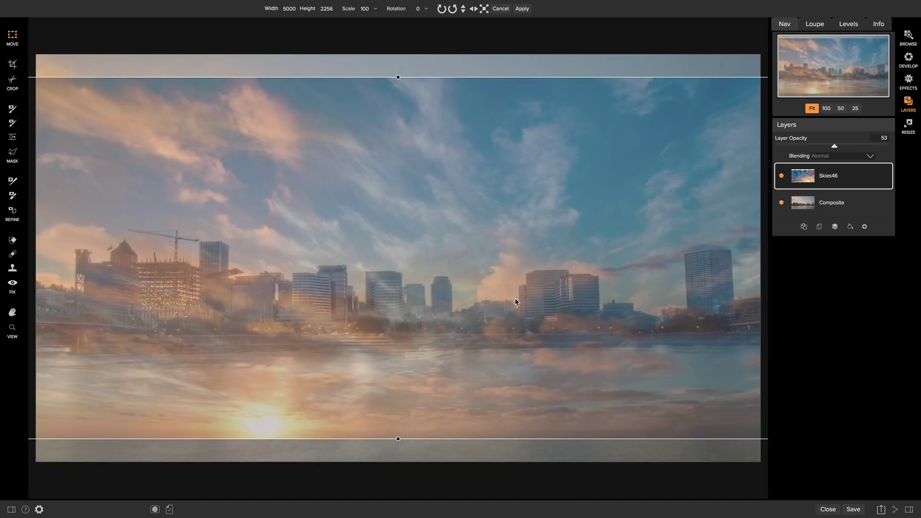
left_click_drag(523, 304, 488, 188)
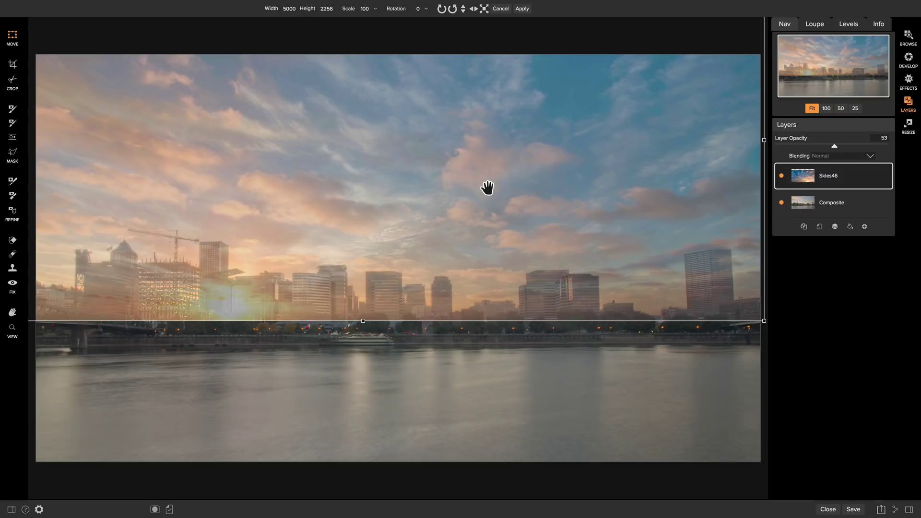
key("Return")
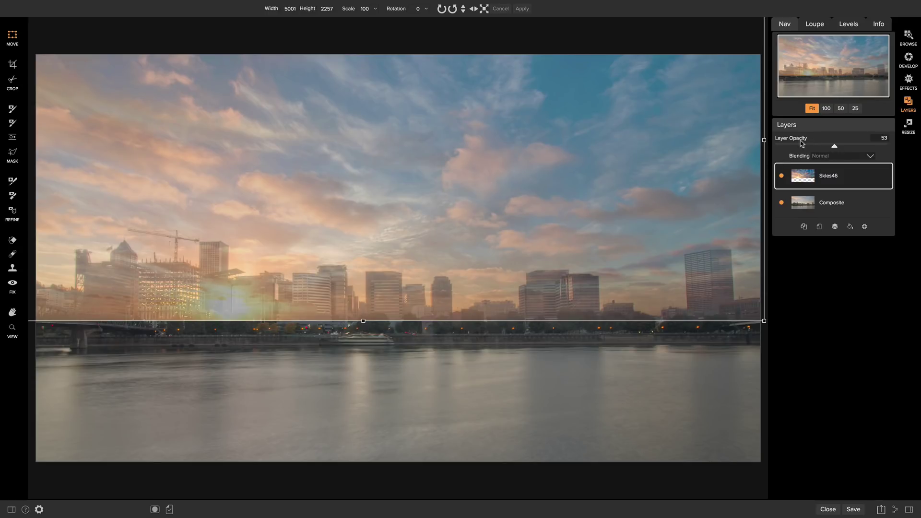
Set sky opacity to 100, place Skies46 below Composite, and select Composite.
left_click_drag(834, 148, 908, 152)
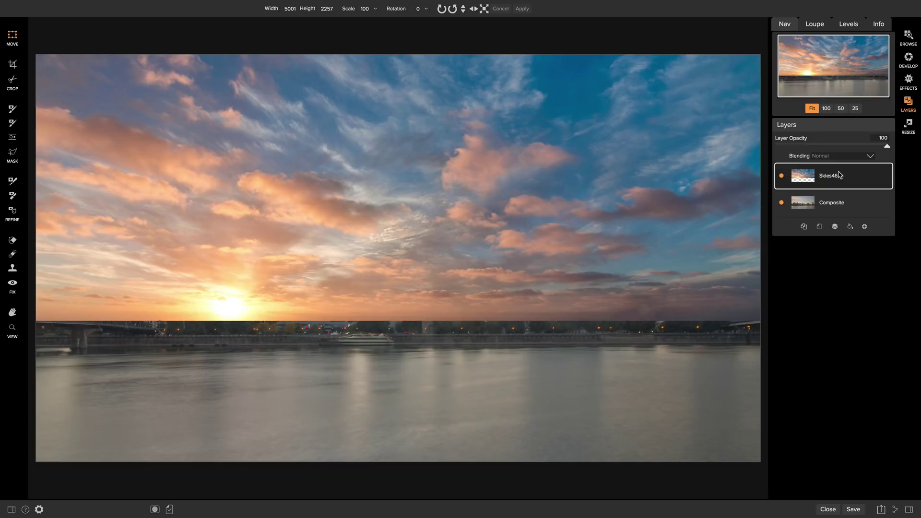
left_click_drag(839, 176, 845, 203)
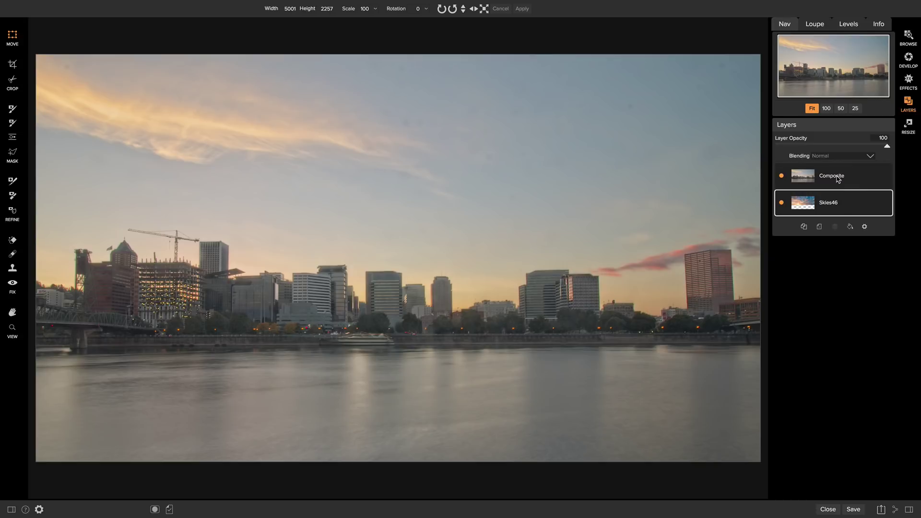
left_click(838, 179)
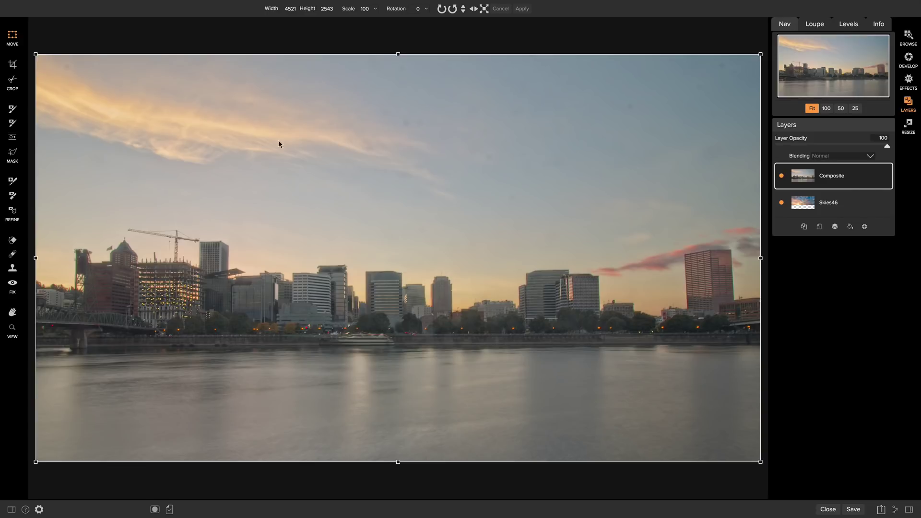
Mask away the Composite layer's old sky with a feathered Perfect Brush in Paint Out mode.
left_click(12, 109)
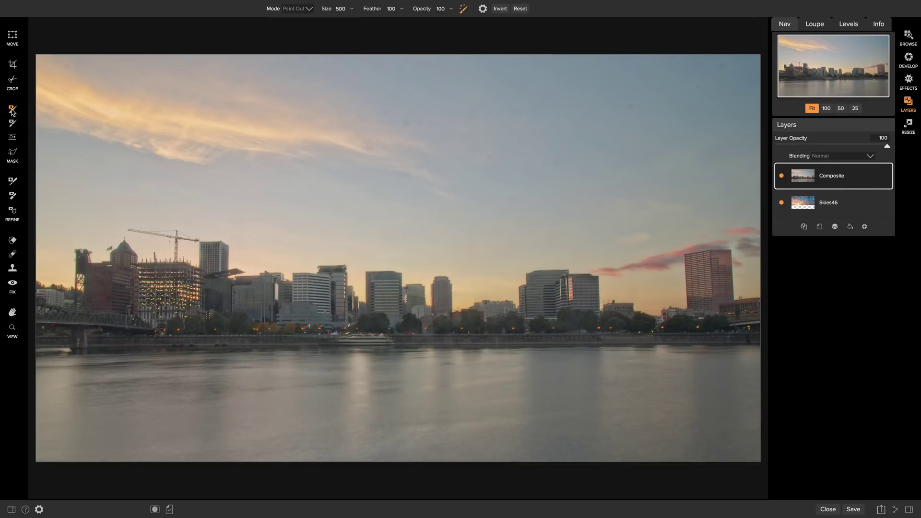
left_click(383, 9)
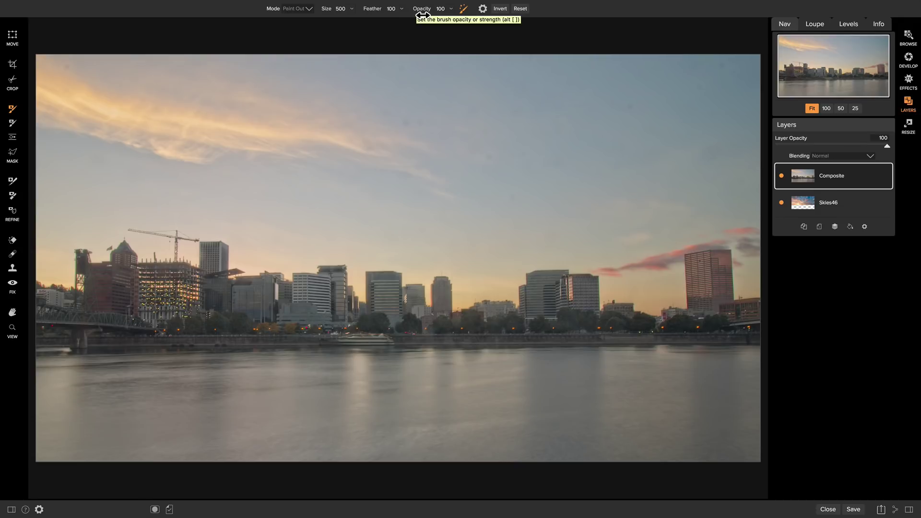
left_click(463, 8)
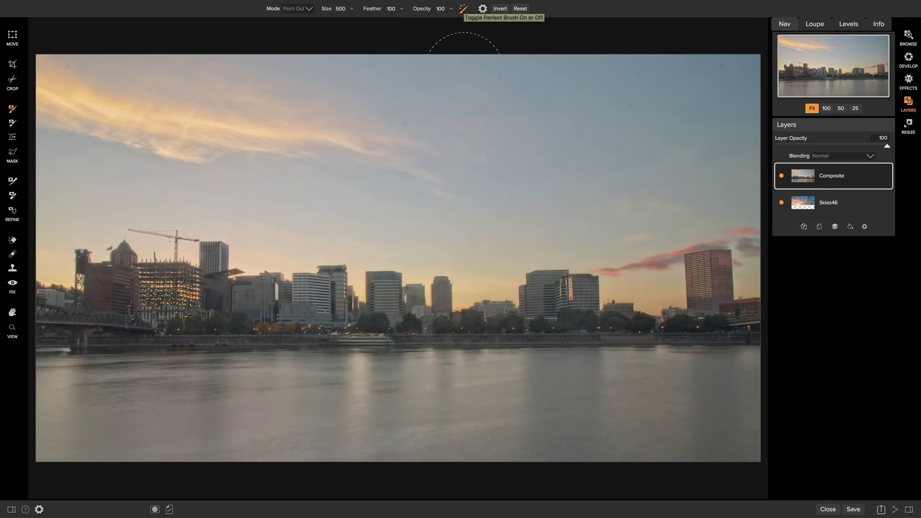
mouse_move(454, 89)
left_mouse_down()
mouse_move(745, 76)
mouse_move(730, 125)
mouse_move(577, 132)
mouse_move(345, 89)
mouse_move(349, 71)
mouse_move(503, 68)
mouse_move(542, 75)
mouse_move(279, 85)
mouse_move(102, 78)
mouse_move(53, 66)
mouse_move(246, 119)
mouse_move(427, 125)
mouse_move(534, 158)
mouse_move(714, 167)
mouse_move(379, 103)
mouse_move(193, 162)
mouse_move(68, 167)
mouse_move(469, 175)
mouse_move(345, 204)
mouse_move(737, 196)
mouse_move(745, 284)
mouse_move(705, 246)
mouse_move(661, 297)
mouse_move(621, 292)
mouse_move(603, 267)
mouse_move(633, 243)
mouse_move(692, 224)
mouse_move(750, 271)
mouse_move(731, 148)
mouse_move(54, 59)
mouse_move(51, 254)
mouse_move(86, 228)
mouse_move(145, 245)
mouse_move(186, 219)
mouse_move(302, 253)
mouse_move(264, 255)
mouse_move(321, 245)
mouse_move(355, 270)
mouse_move(360, 296)
mouse_move(376, 272)
mouse_move(427, 267)
mouse_move(436, 243)
mouse_move(560, 222)
mouse_move(595, 273)
mouse_move(535, 265)
mouse_move(487, 279)
mouse_move(511, 295)
mouse_move(424, 279)
left_mouse_up()
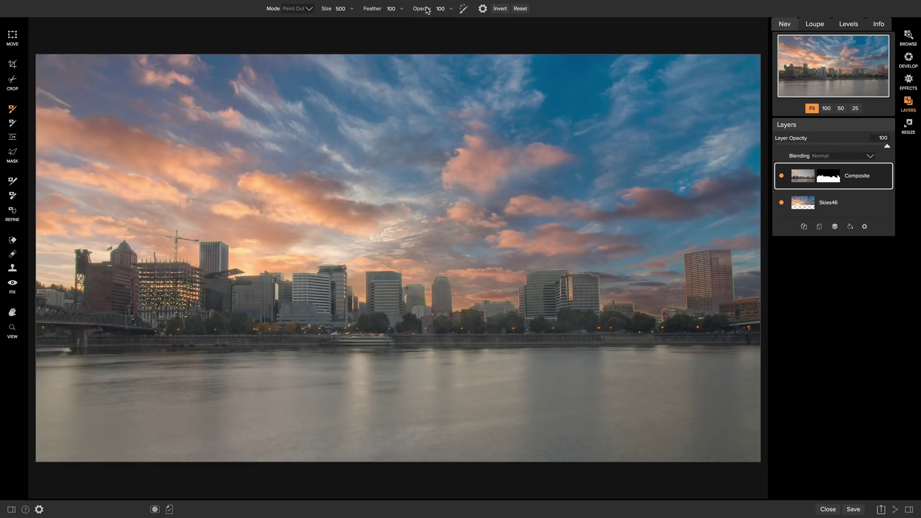
Set the brush to Paint In at 65 opacity and restore the skyline, tower and waterfront buildings.
left_click_drag(420, 16, 379, 24)
left_click(294, 11)
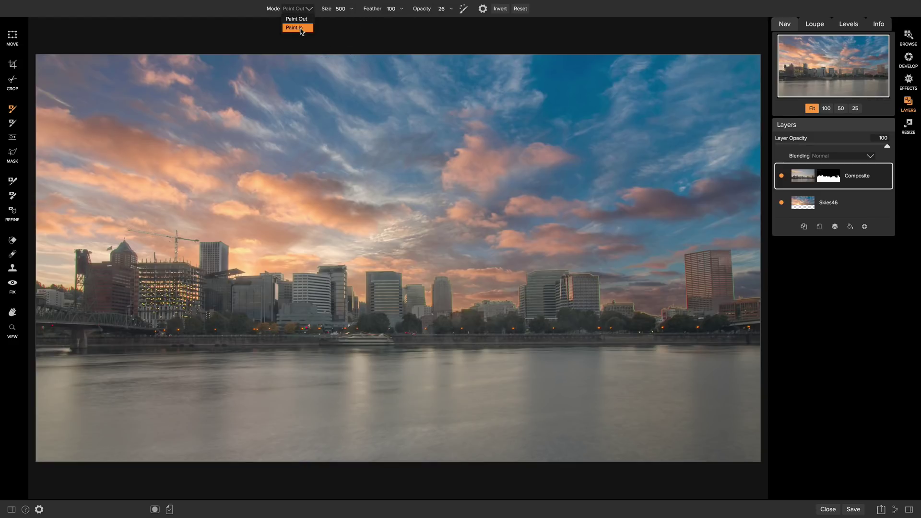
left_click(300, 28)
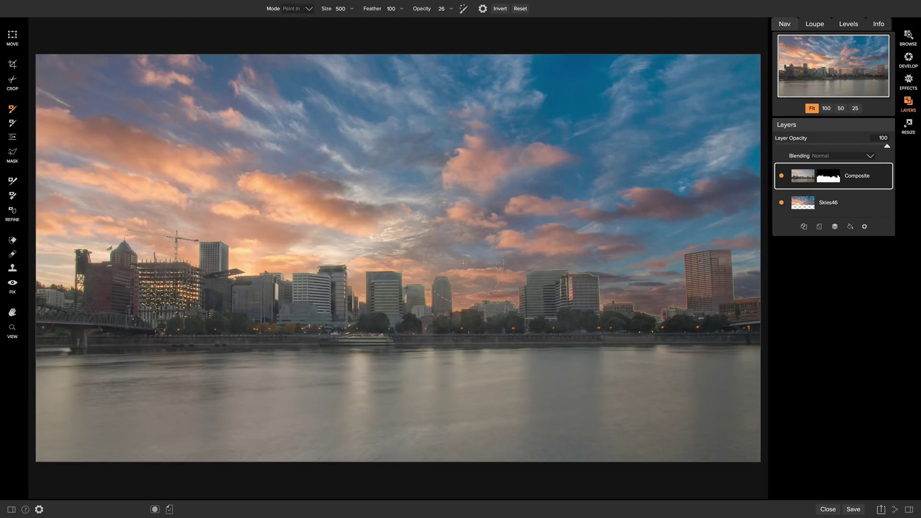
left_click_drag(464, 263, 677, 297)
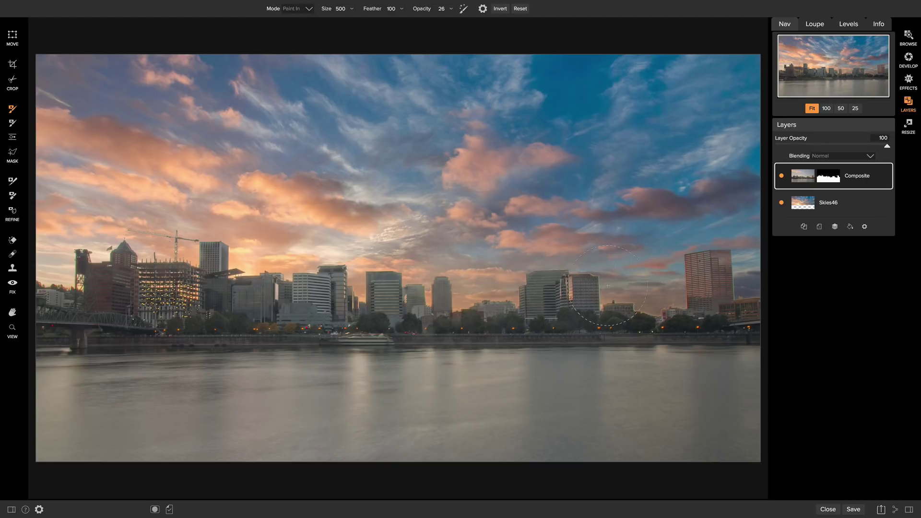
mouse_move(608, 286)
left_mouse_down()
mouse_move(722, 285)
mouse_move(679, 285)
mouse_move(722, 266)
left_mouse_up()
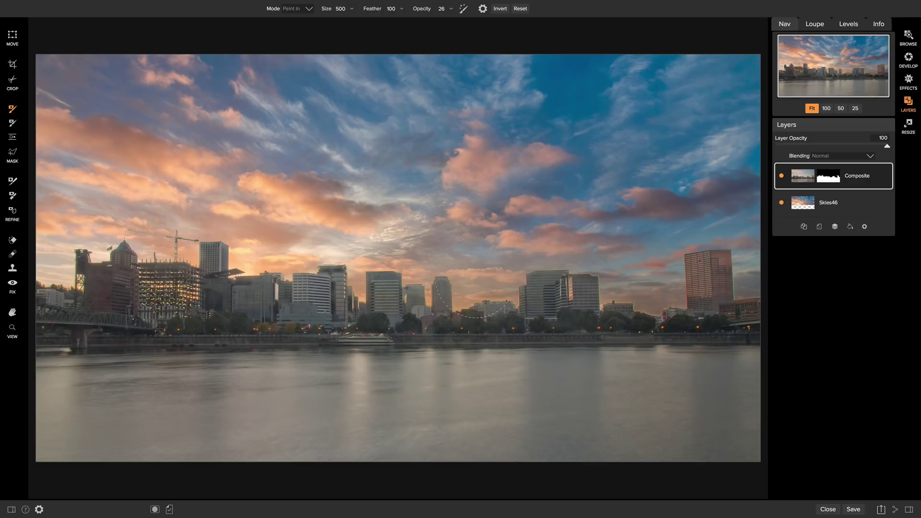
left_click_drag(475, 277, 364, 278)
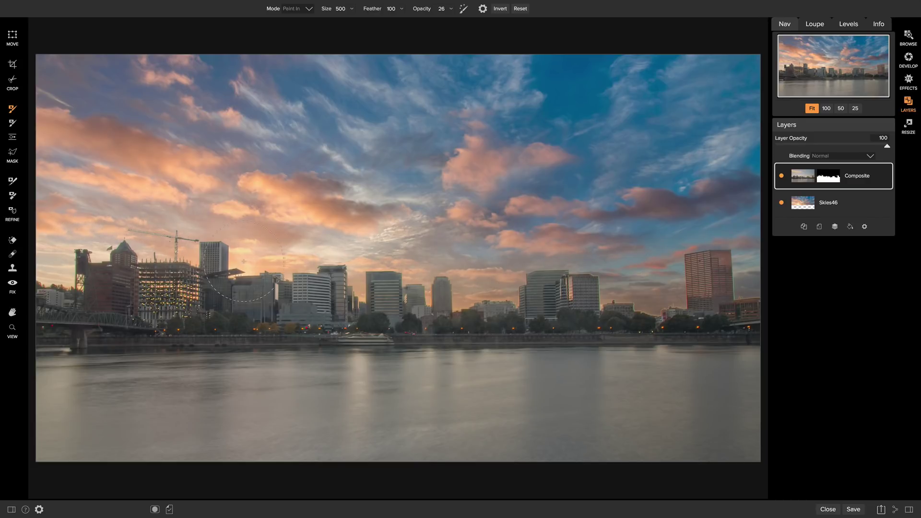
mouse_move(243, 262)
left_mouse_down()
mouse_move(477, 303)
mouse_move(648, 314)
mouse_move(581, 305)
mouse_move(732, 304)
mouse_move(617, 304)
mouse_move(665, 299)
mouse_move(548, 289)
mouse_move(588, 284)
left_mouse_up()
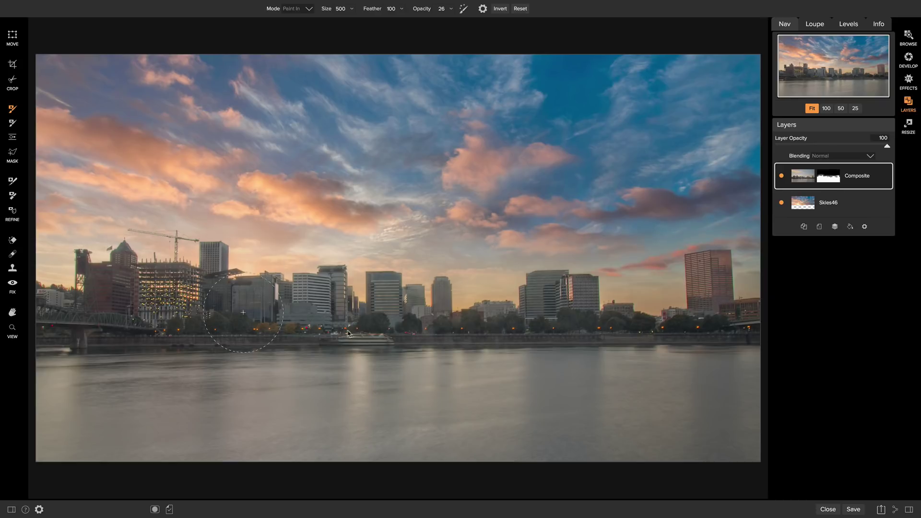
left_click_drag(348, 332, 366, 334)
Save and close the layered file, then view IMG_0454_HDR copy.psd full size in Browse.
left_click(853, 509)
left_click(908, 39)
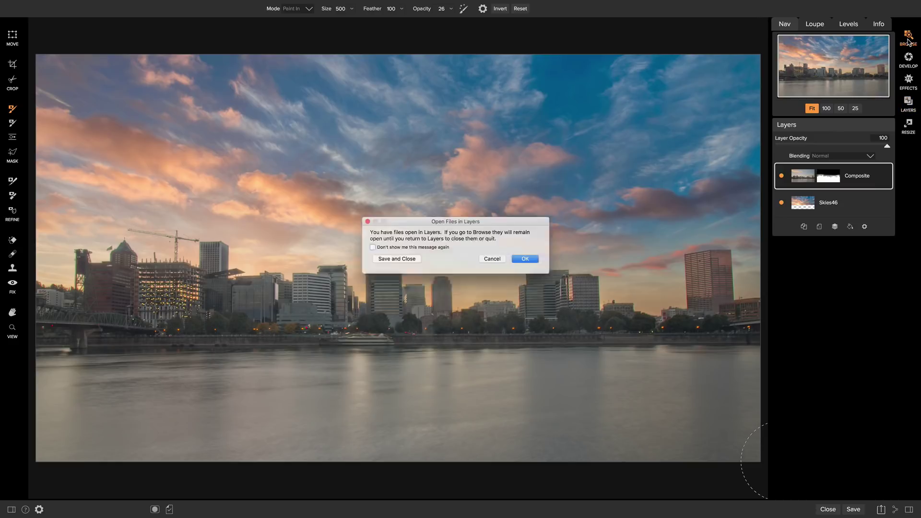
left_click(399, 262)
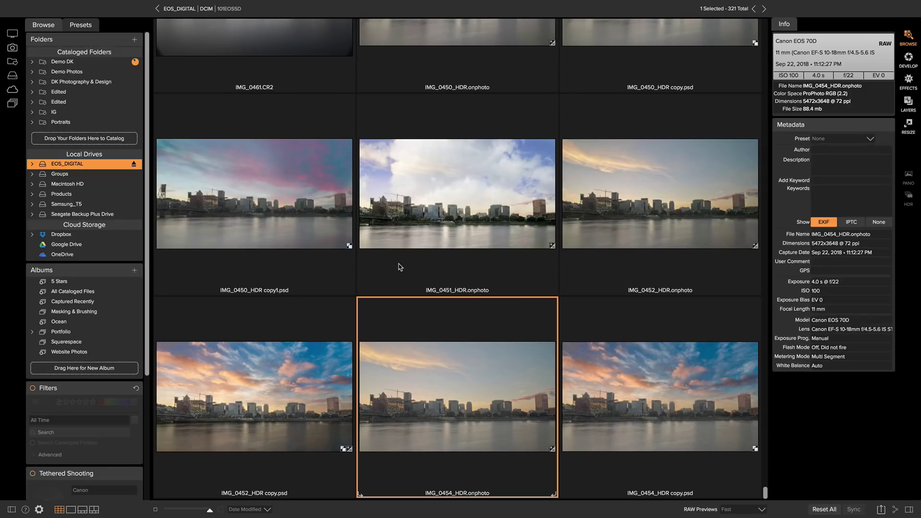
double_click(644, 362)
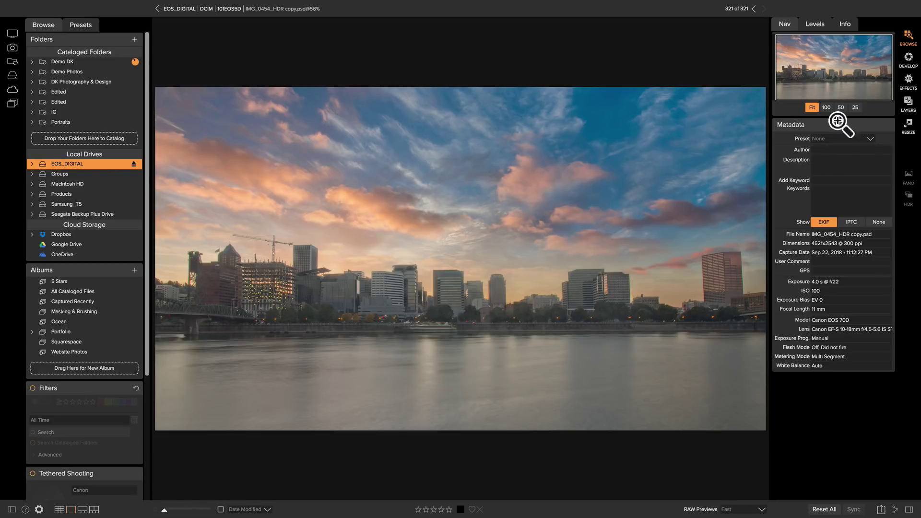
Add a Darken local adjustment applied through a narrow gradient across the river.
left_click(910, 83)
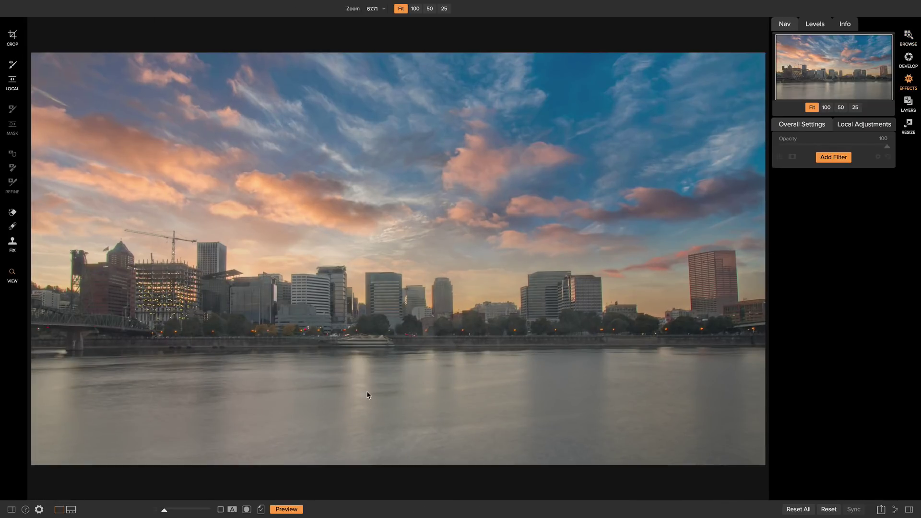
left_click(852, 127)
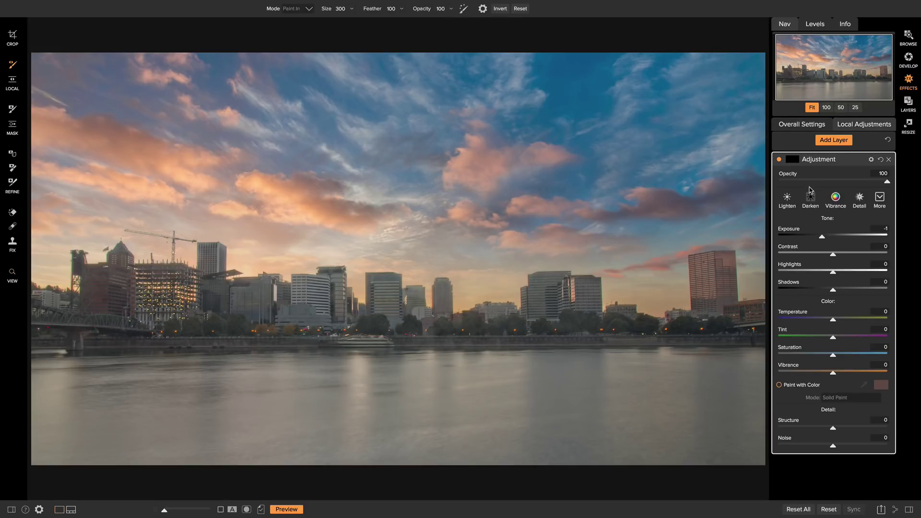
left_click(812, 202)
left_click(13, 83)
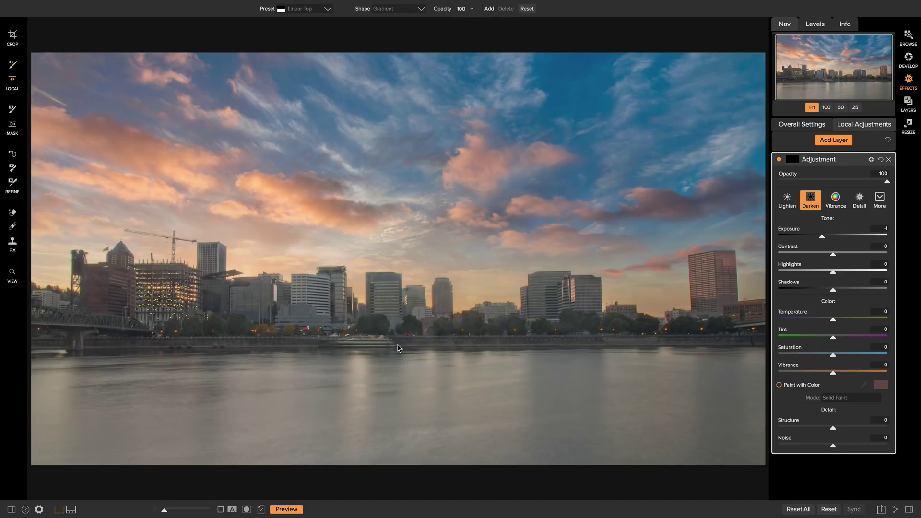
left_click_drag(398, 347, 339, 378)
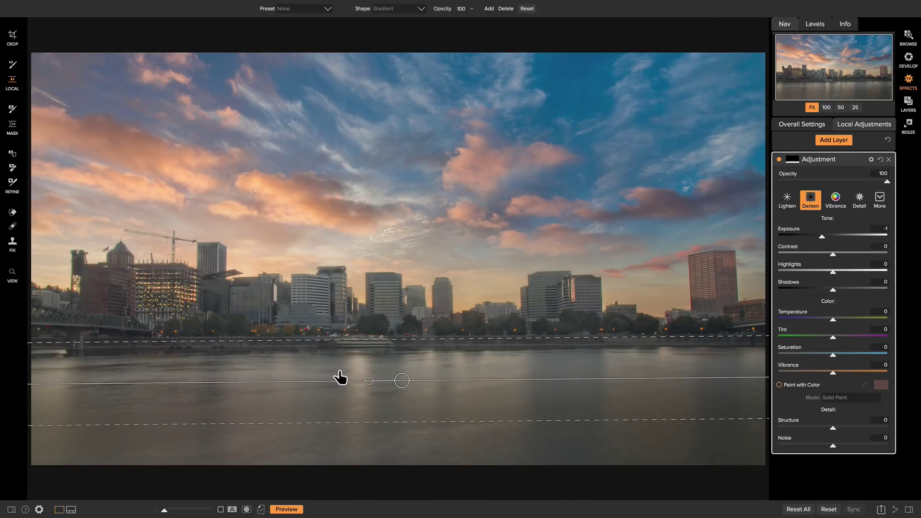
mouse_move(405, 343)
left_mouse_down()
mouse_move(406, 382)
mouse_move(408, 349)
left_mouse_up()
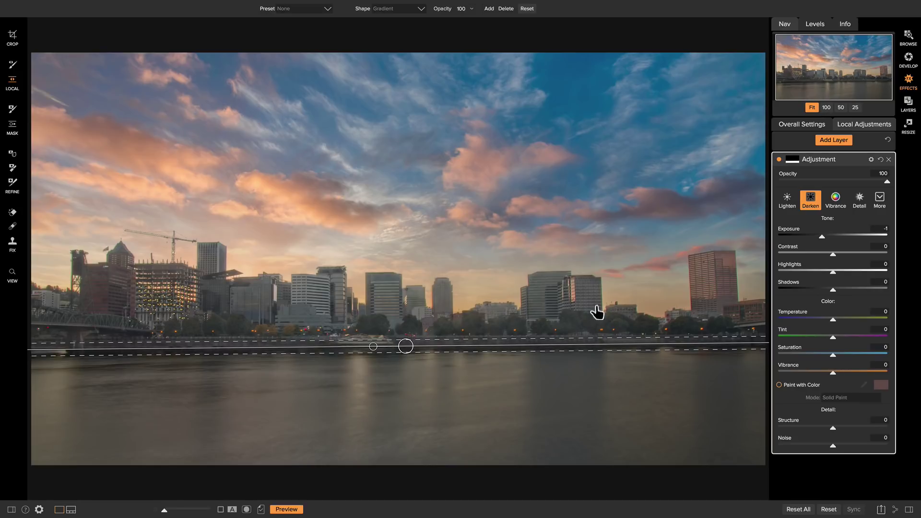
Compare the darkening on and off, then lower its opacity to 60%.
left_click(779, 160)
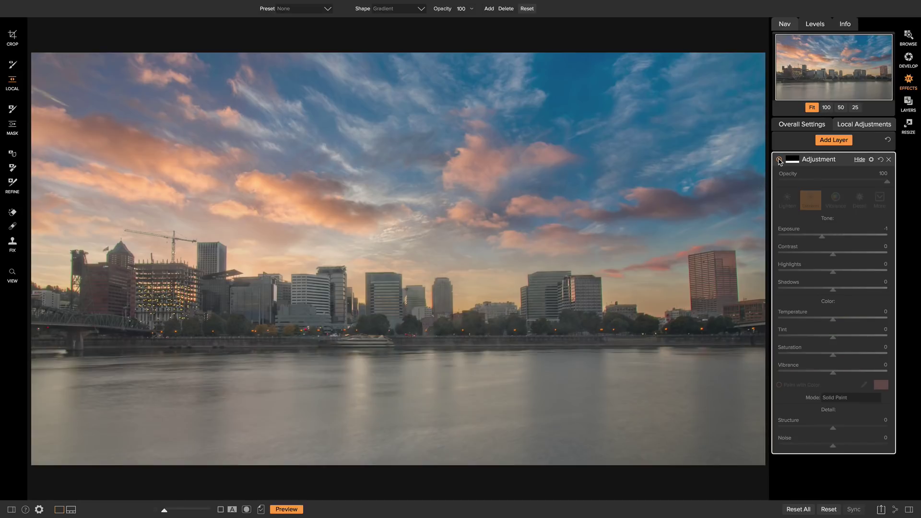
left_click(779, 160)
left_click(779, 160)
left_click(779, 160)
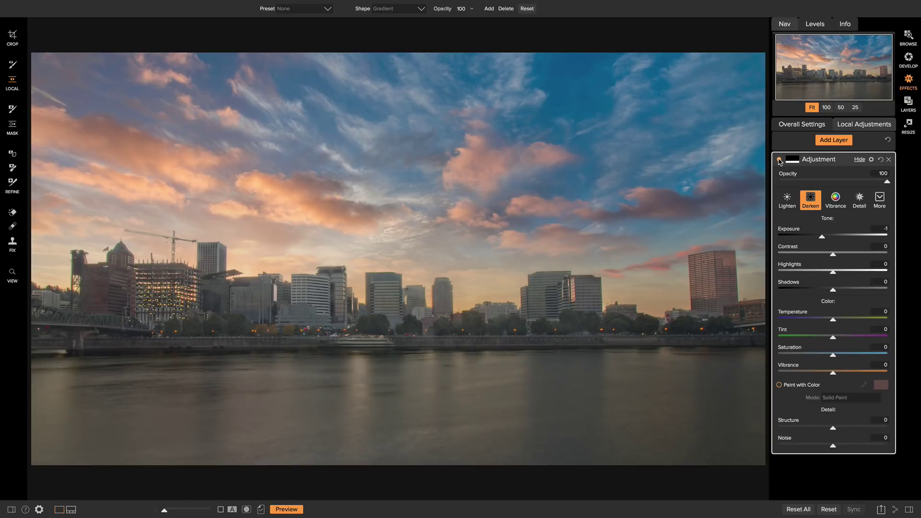
left_click_drag(886, 182, 844, 184)
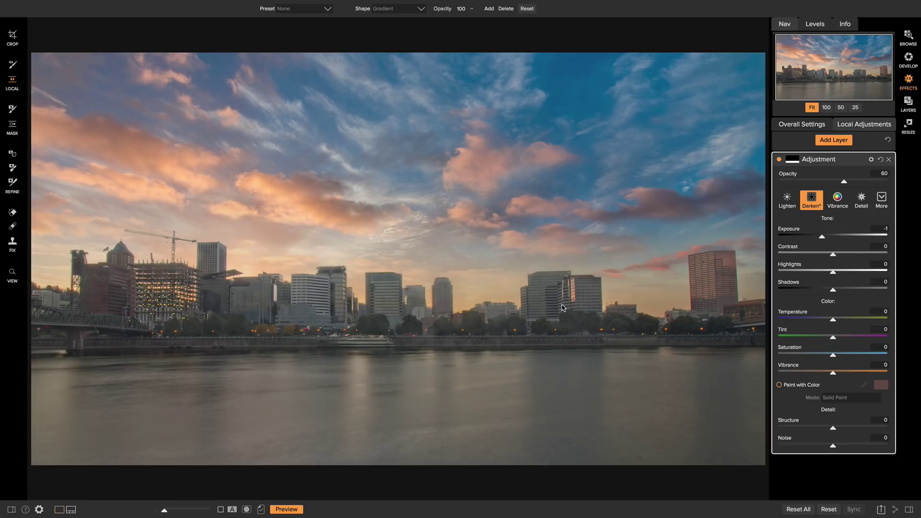
Add a Detail-preset adjustment layer with Exposure 0.5, Shadows 33, Temperature 55 and Structure 54.
left_click(834, 140)
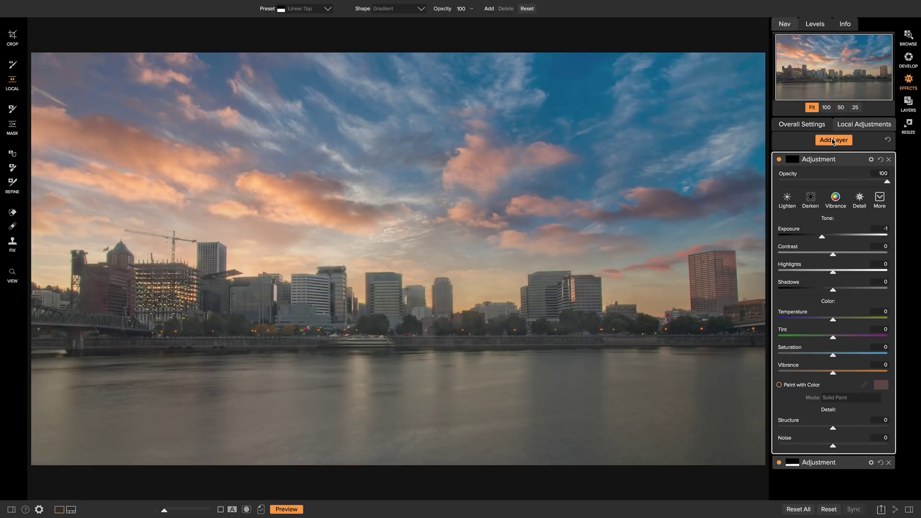
left_click(859, 201)
left_click_drag(834, 238, 838, 238)
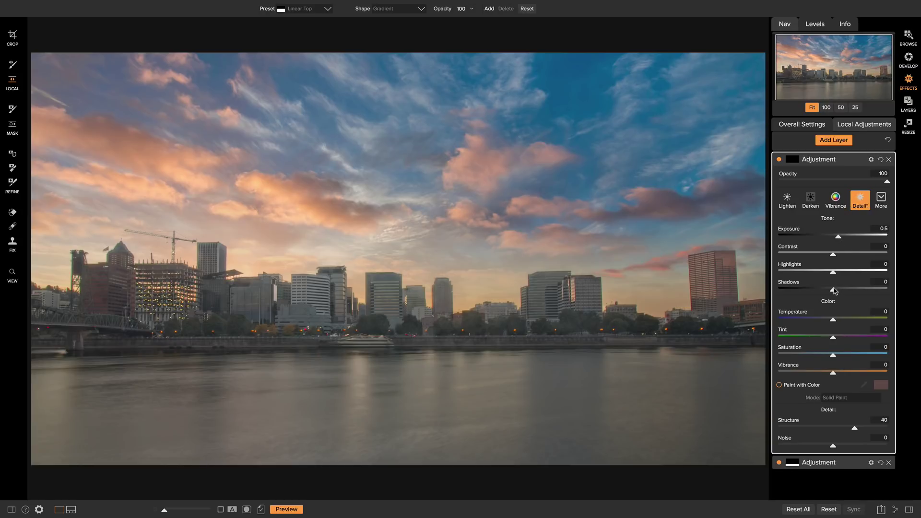
left_click_drag(834, 291, 842, 320)
left_click_drag(857, 431, 864, 433)
Brush the Detail adjustment onto a skyline building and the waterfront trees and buildings.
left_click(13, 65)
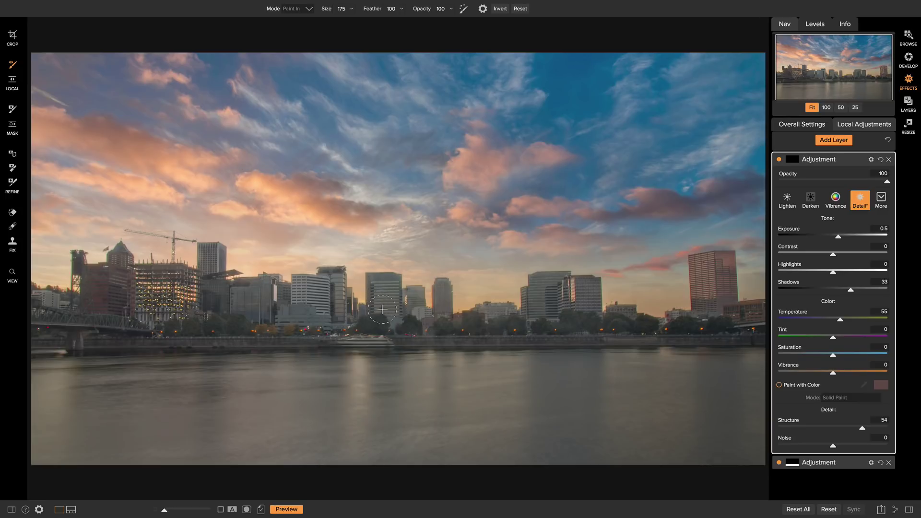
mouse_move(383, 308)
left_mouse_down()
mouse_move(383, 286)
mouse_move(385, 307)
left_mouse_up()
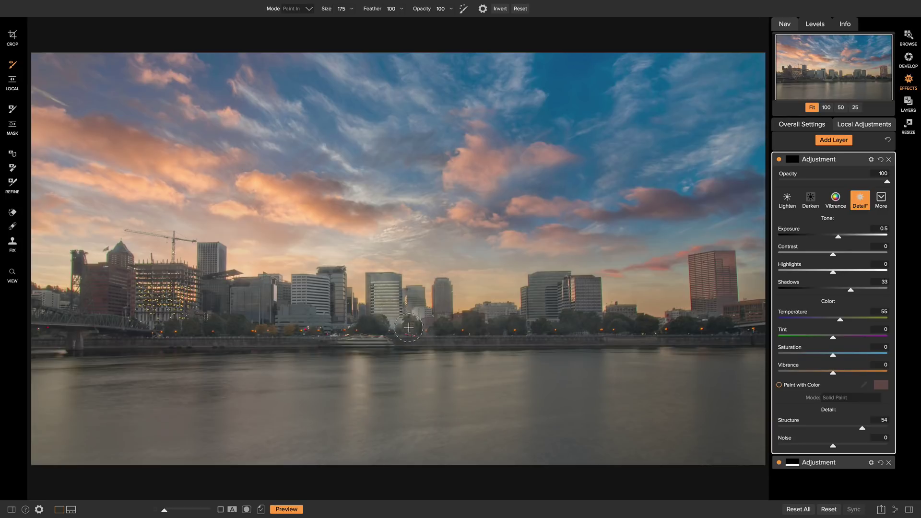
mouse_move(409, 327)
left_mouse_down()
mouse_move(414, 303)
mouse_move(413, 319)
mouse_move(436, 329)
mouse_move(442, 295)
mouse_move(449, 332)
mouse_move(502, 325)
mouse_move(487, 319)
mouse_move(538, 327)
mouse_move(536, 298)
mouse_move(587, 289)
mouse_move(588, 321)
mouse_move(556, 304)
mouse_move(571, 318)
mouse_move(716, 326)
mouse_move(704, 279)
mouse_move(723, 263)
mouse_move(730, 303)
mouse_move(761, 329)
mouse_move(437, 337)
mouse_move(343, 324)
mouse_move(302, 304)
mouse_move(366, 322)
mouse_move(76, 333)
mouse_move(82, 282)
mouse_move(210, 293)
mouse_move(259, 308)
mouse_move(226, 286)
mouse_move(115, 303)
mouse_move(98, 297)
mouse_move(93, 278)
mouse_move(47, 330)
mouse_move(32, 332)
mouse_move(112, 340)
mouse_move(32, 318)
mouse_move(137, 304)
mouse_move(233, 313)
mouse_move(342, 302)
left_mouse_up()
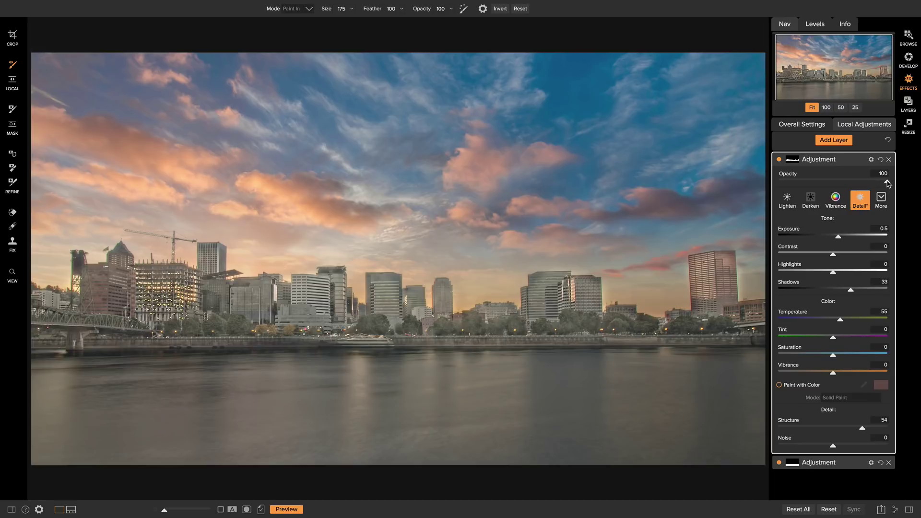
Drop the Detail adjustment's opacity to 52% and toggle it to compare before and after.
left_click_drag(888, 183, 837, 184)
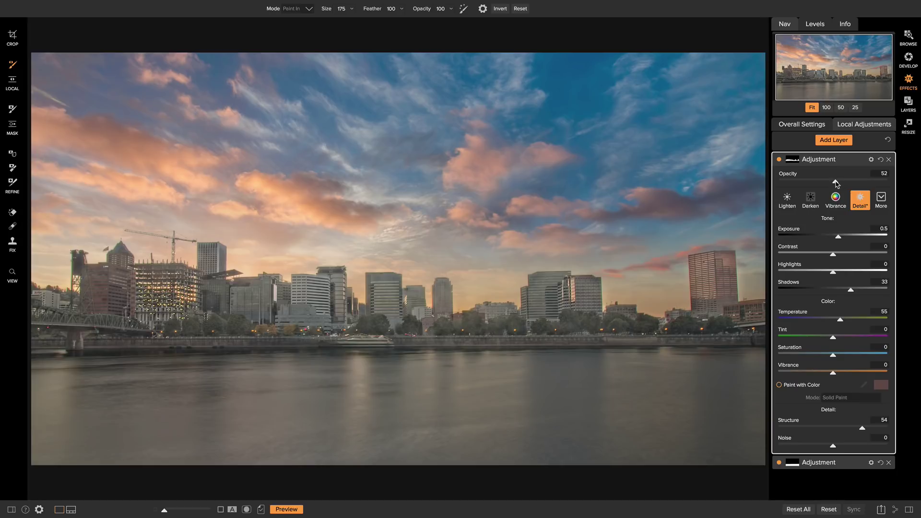
left_click(779, 160)
left_click(778, 161)
left_click(779, 161)
Add a Glow filter with the Charge More - Subtle style: Amount 80, Halo 20, Softlight.
left_click(797, 126)
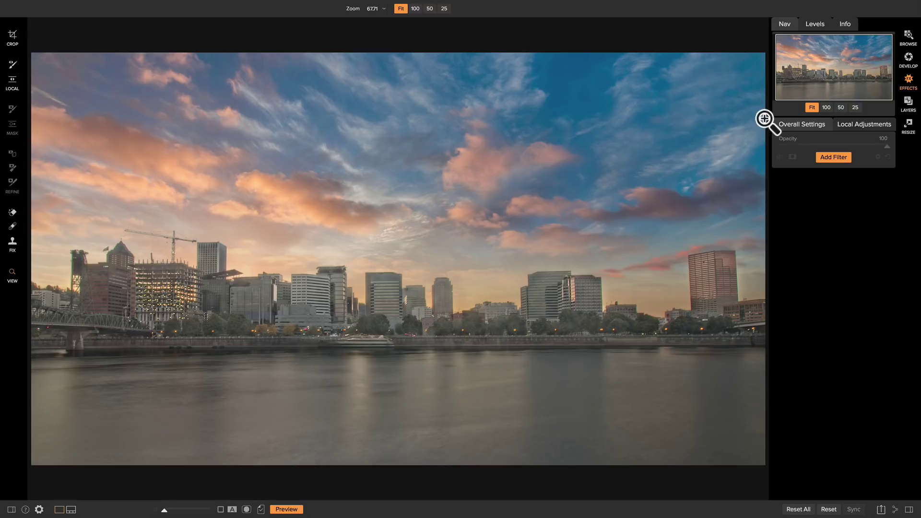
left_click(830, 158)
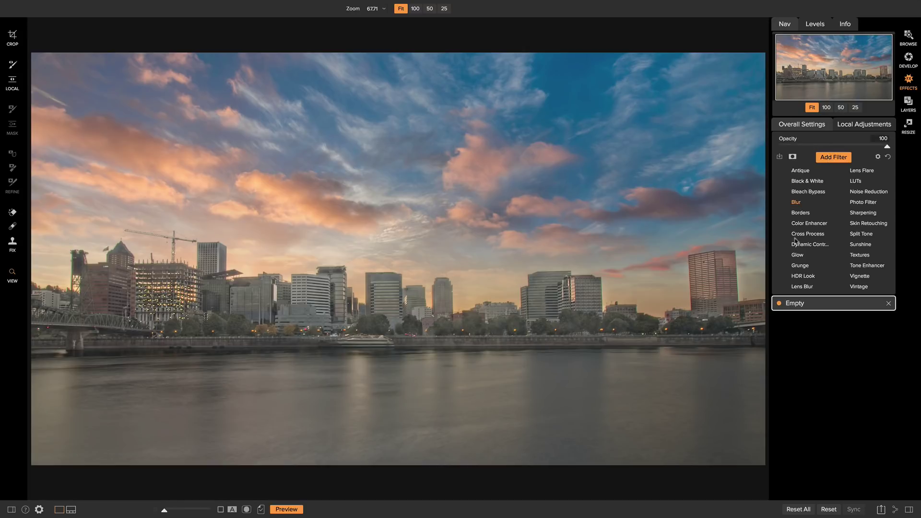
left_click(797, 255)
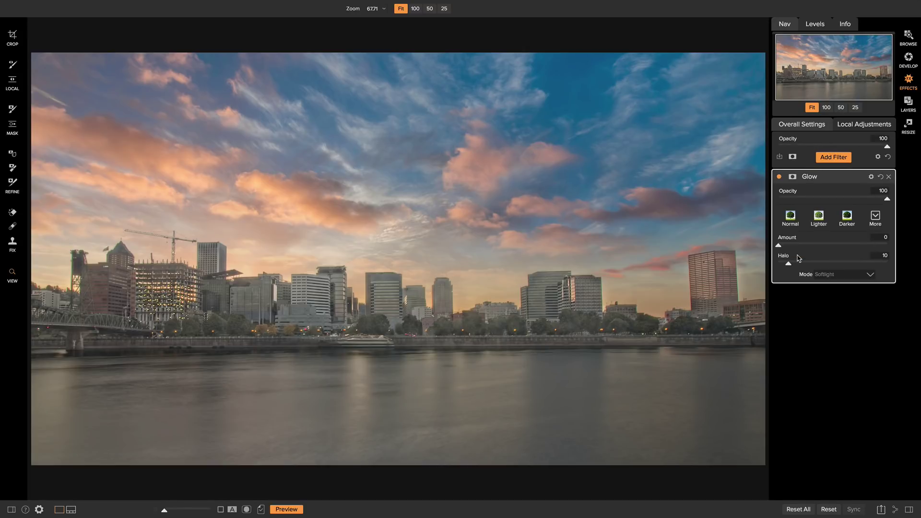
left_click(875, 216)
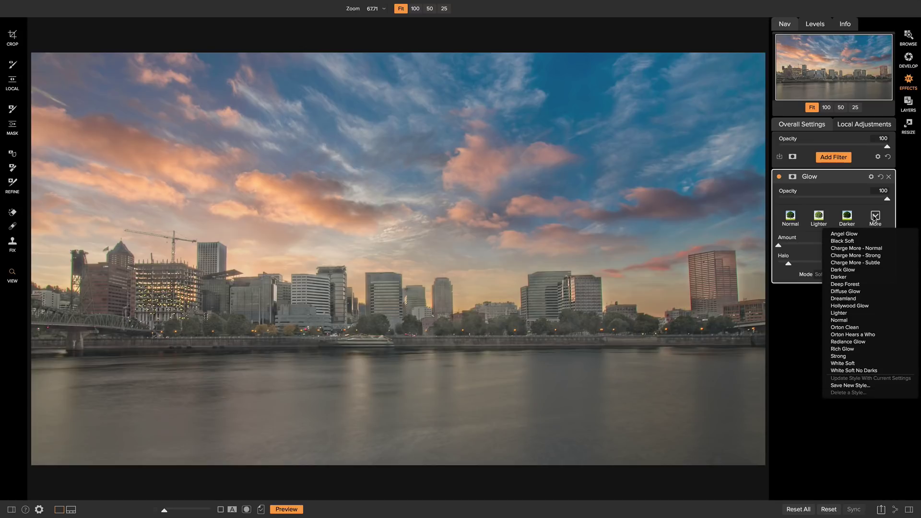
left_click(858, 263)
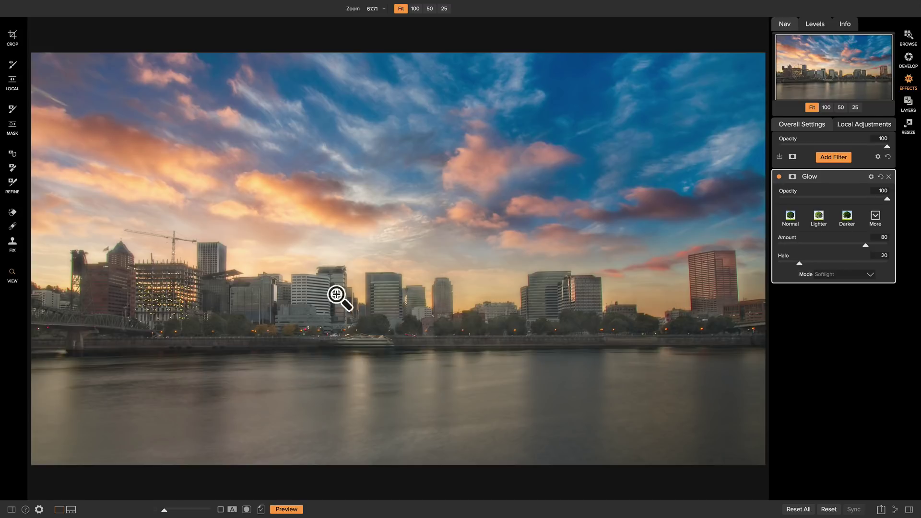
Mask the Glow with a narrow, tilted gradient along the building tops, then compare it on and off.
left_click(14, 129)
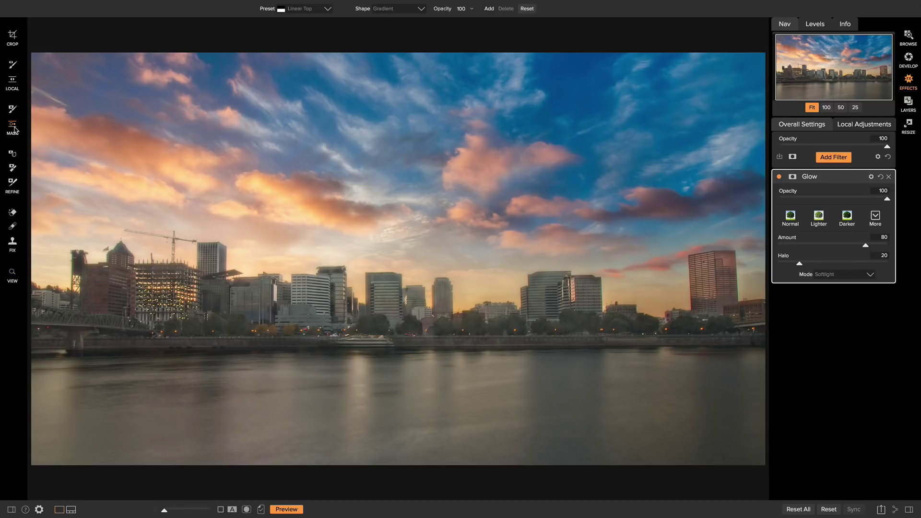
left_click(429, 270)
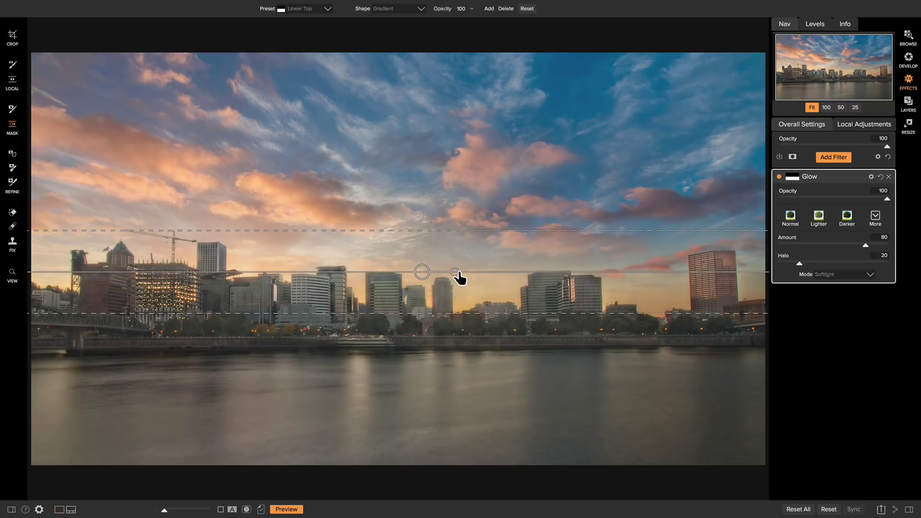
left_click_drag(456, 273, 359, 277)
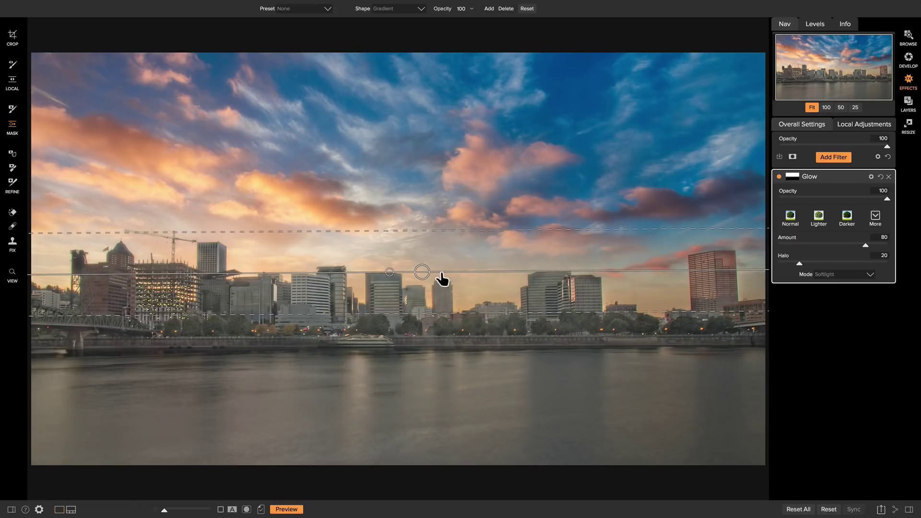
left_click_drag(423, 273, 424, 259)
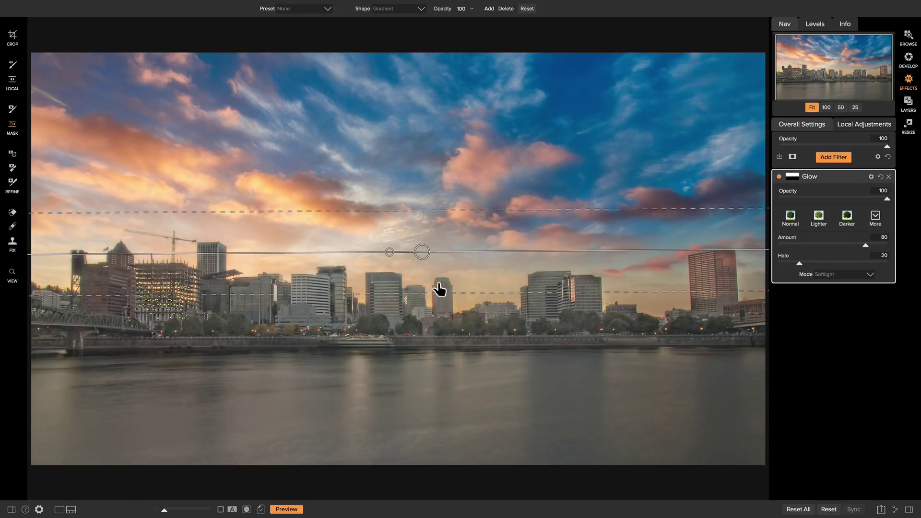
left_click_drag(439, 294, 423, 256)
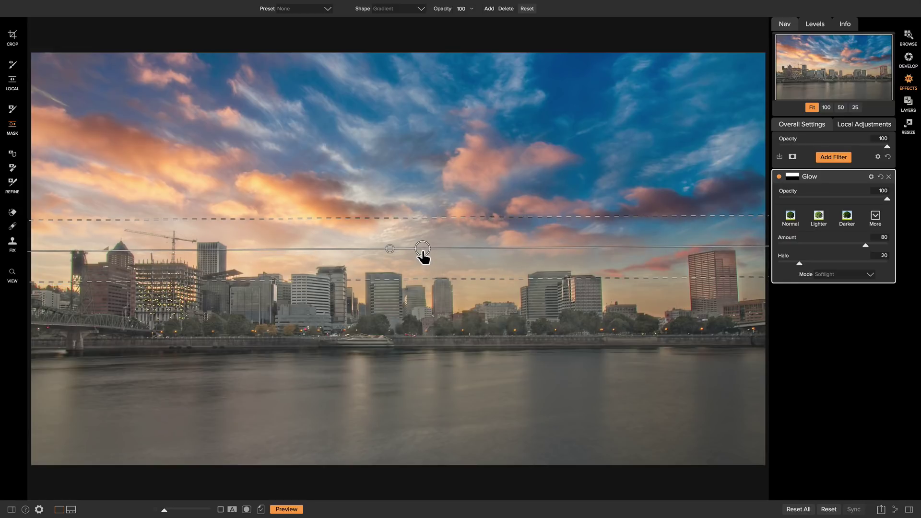
left_click(780, 177)
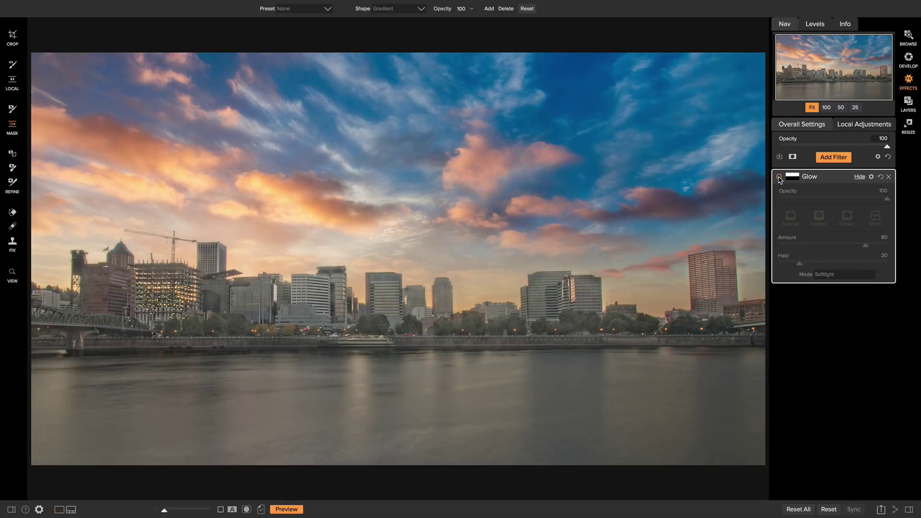
left_click(779, 177)
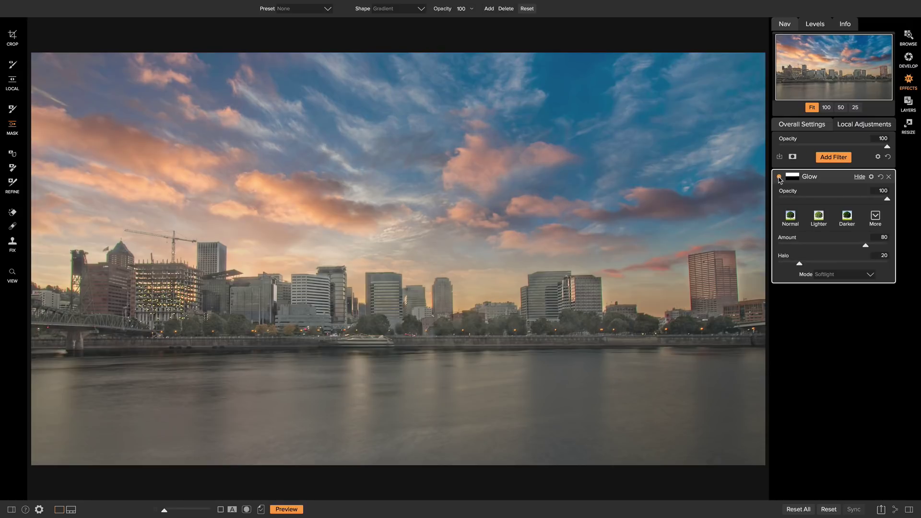
left_click(779, 177)
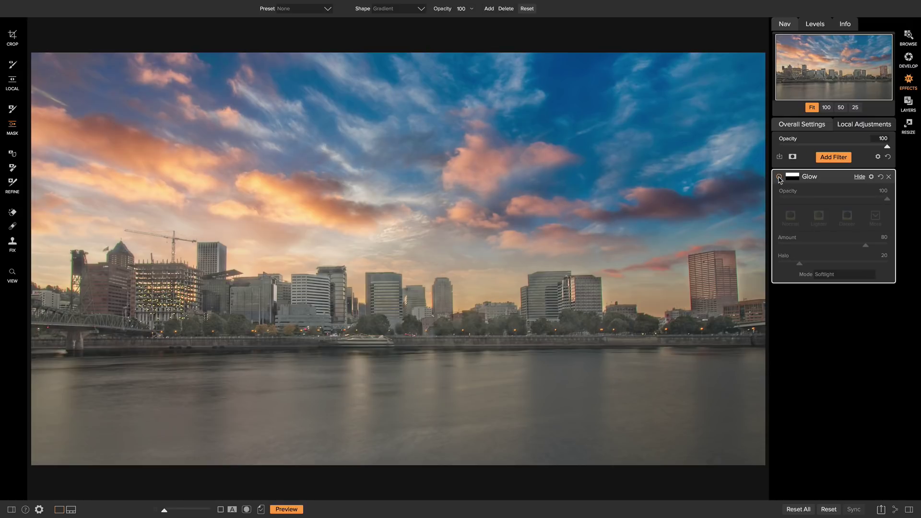
left_click(779, 177)
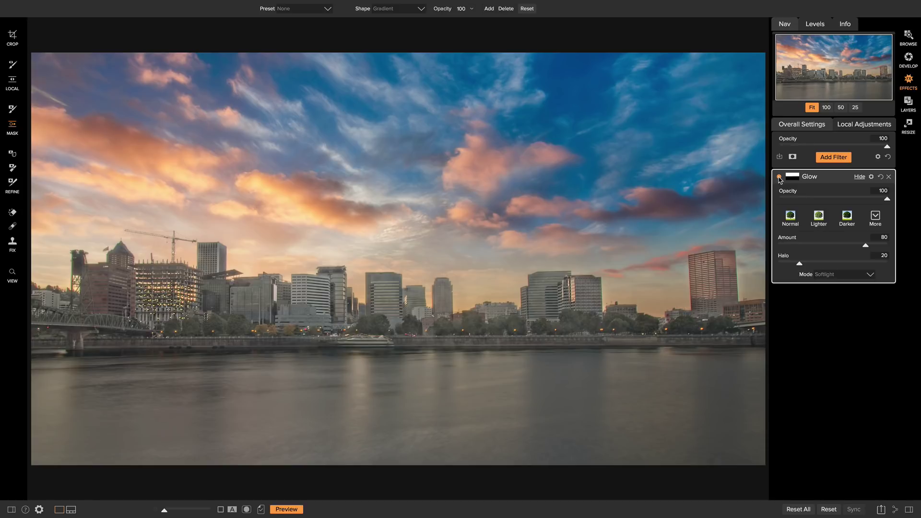
key("backslash")
key("backslash")
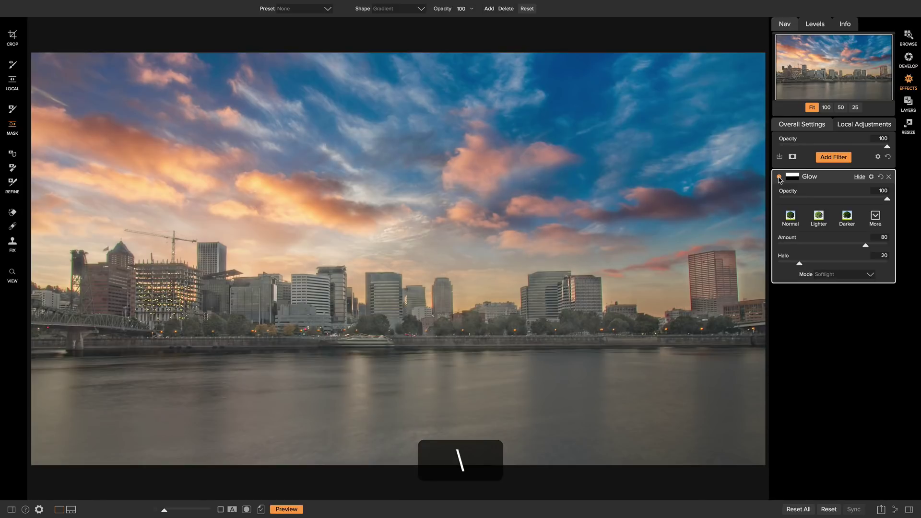
key("backslash")
key("backslash")
mouse_move(592, 302)
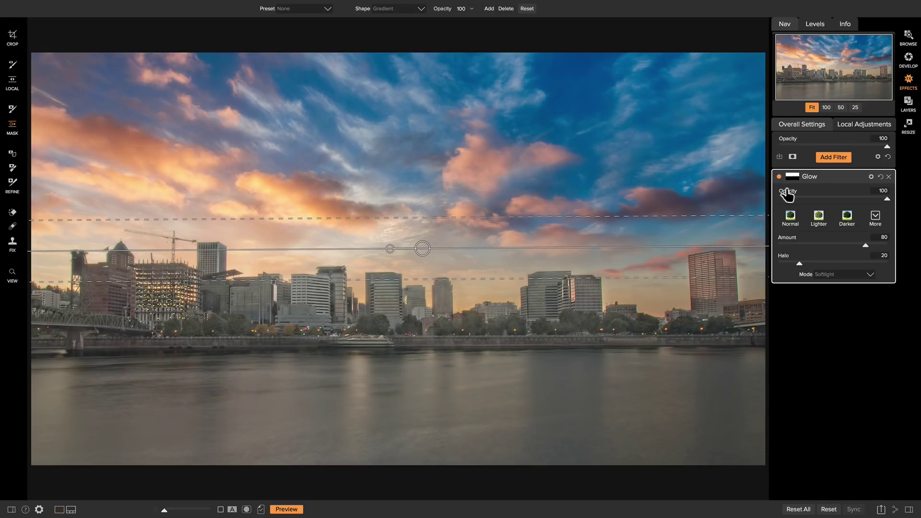
Add Dynamic Contrast with the Texture Enhancer style (Small 60, Medium 10) and compare on/off.
left_click(825, 159)
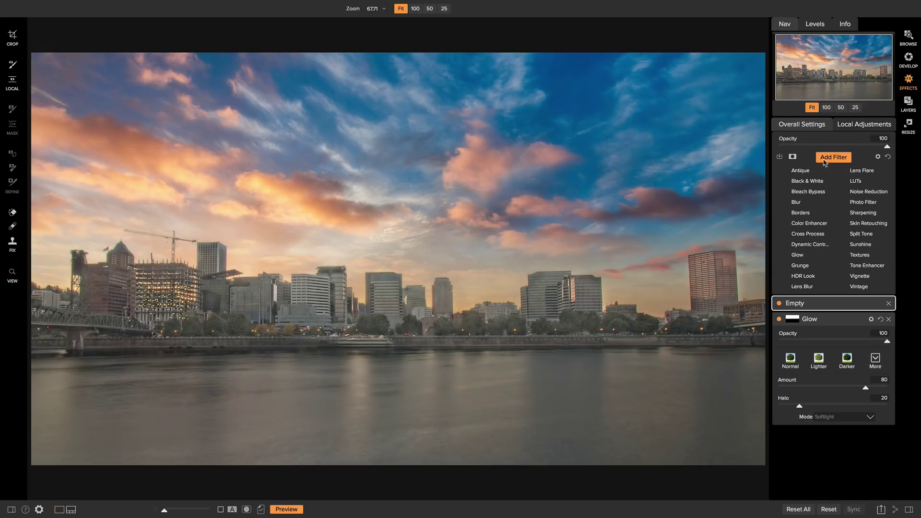
left_click(815, 245)
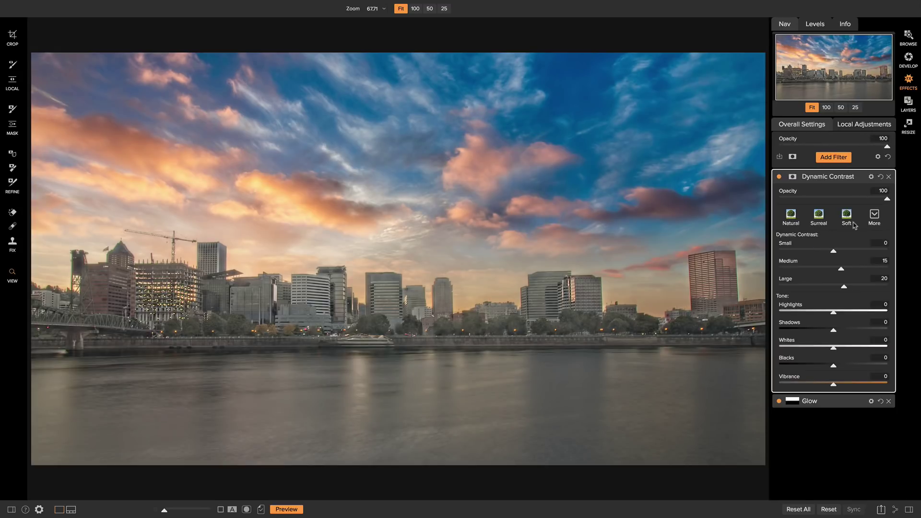
left_click(873, 217)
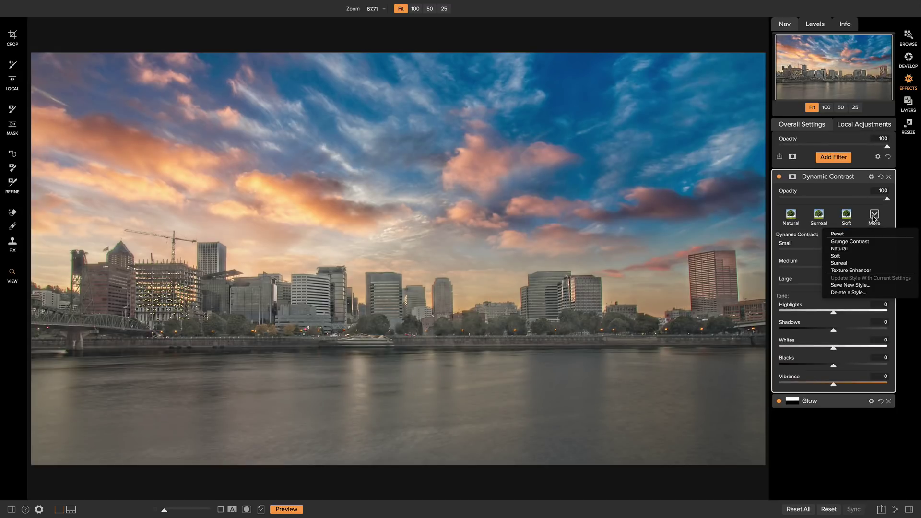
left_click(859, 270)
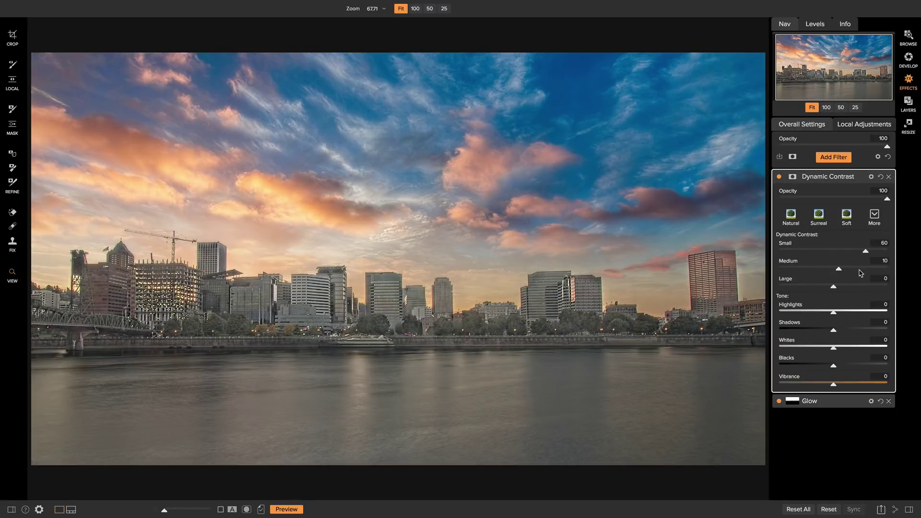
left_click(779, 177)
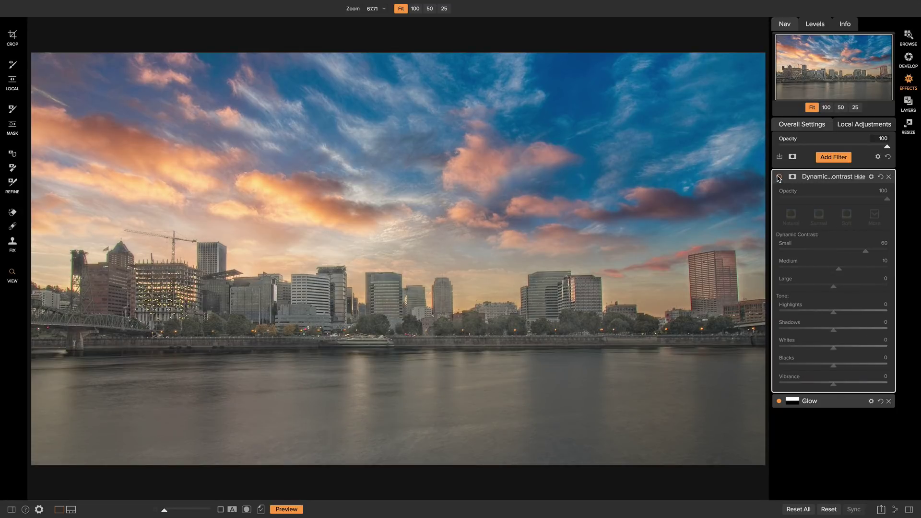
left_click(779, 177)
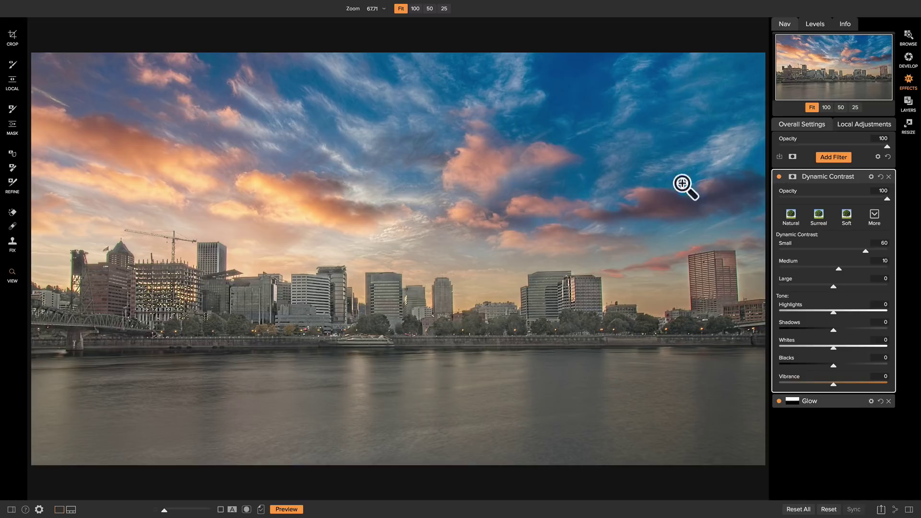
Invert the Dynamic Contrast mask and paint the filter back onto the skyline buildings.
left_click(793, 177)
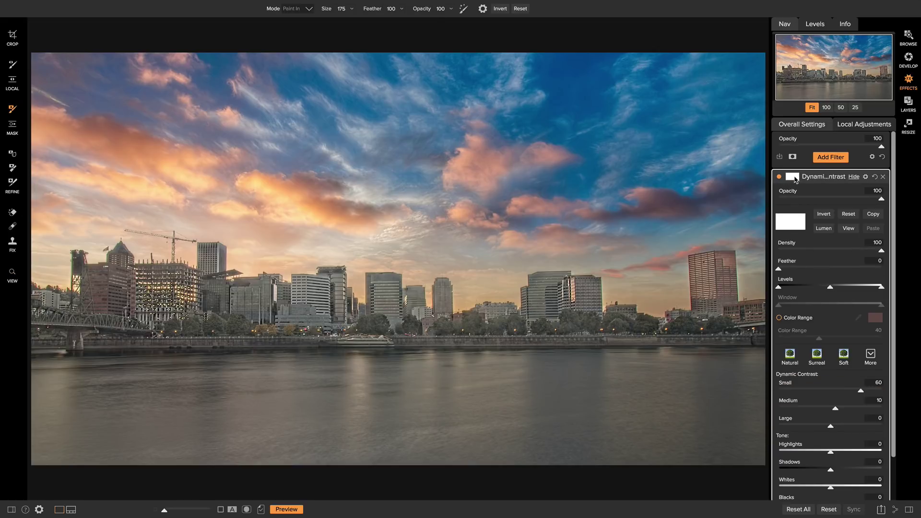
left_click(825, 216)
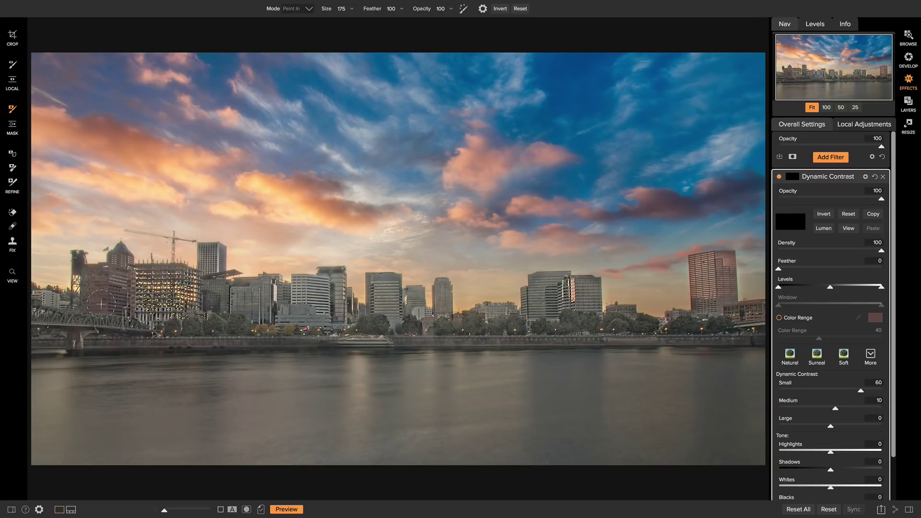
mouse_move(101, 304)
left_mouse_down()
mouse_move(138, 314)
mouse_move(288, 319)
left_mouse_up()
Toggle Dynamic Contrast off and on twice to compare the masked effect.
left_click(780, 177)
left_click(779, 177)
left_click(779, 177)
left_click(780, 177)
Add a Sunshine filter at Amount 50 atop the stack, then toggle it off and on to compare.
key("z")
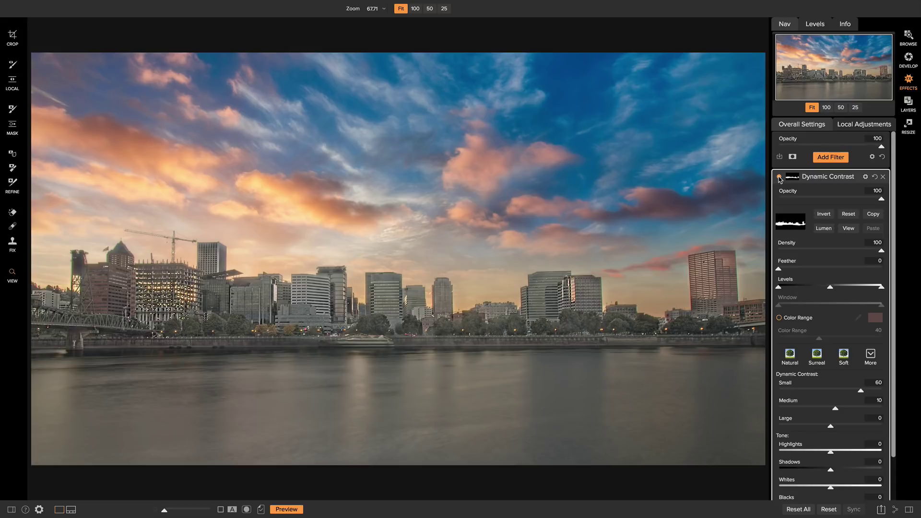
left_click(835, 157)
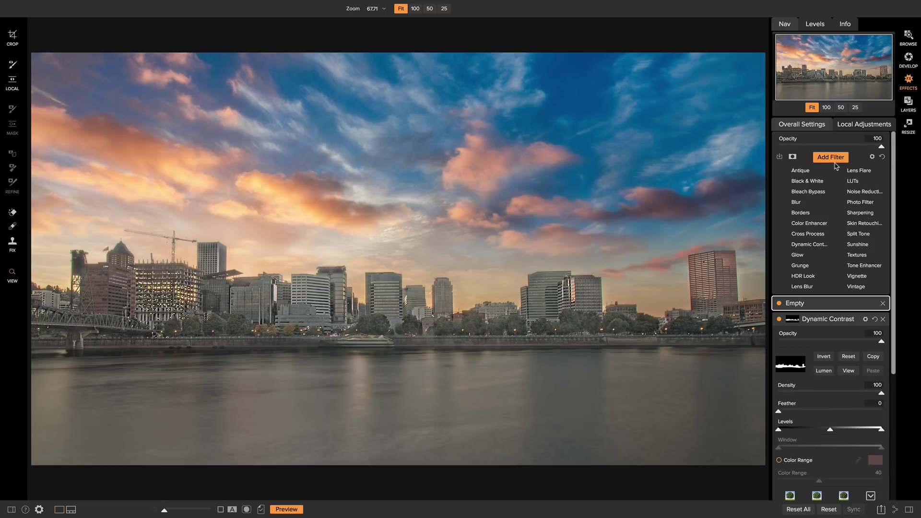
left_click(858, 245)
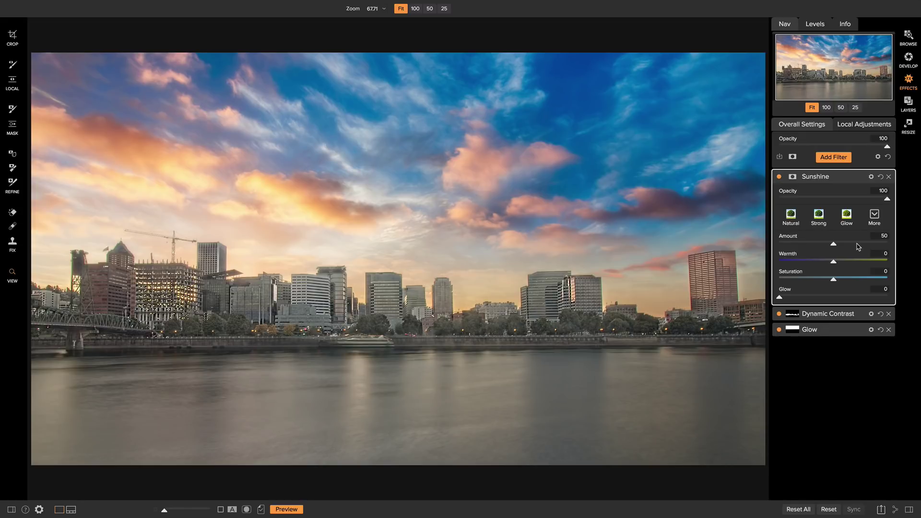
left_click(779, 178)
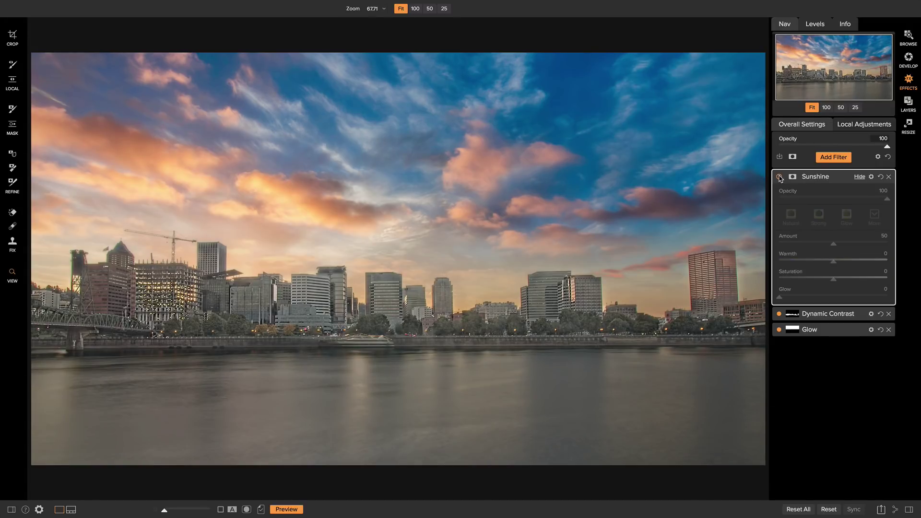
left_click(780, 177)
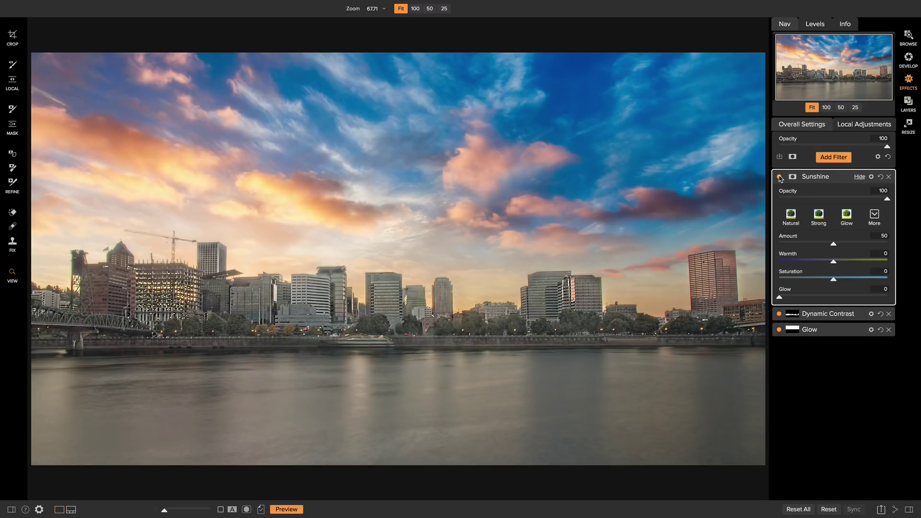
key("backslash")
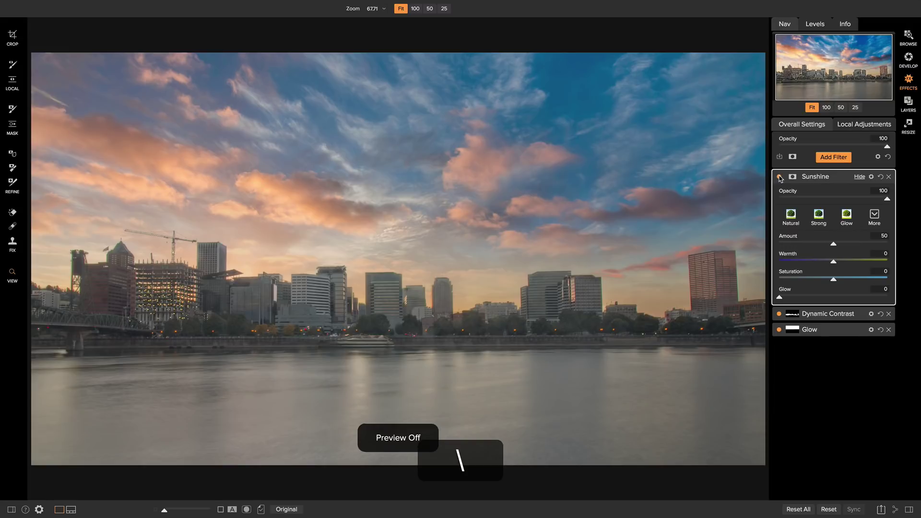
key("backslash")
key("backslash")
key("backslash")
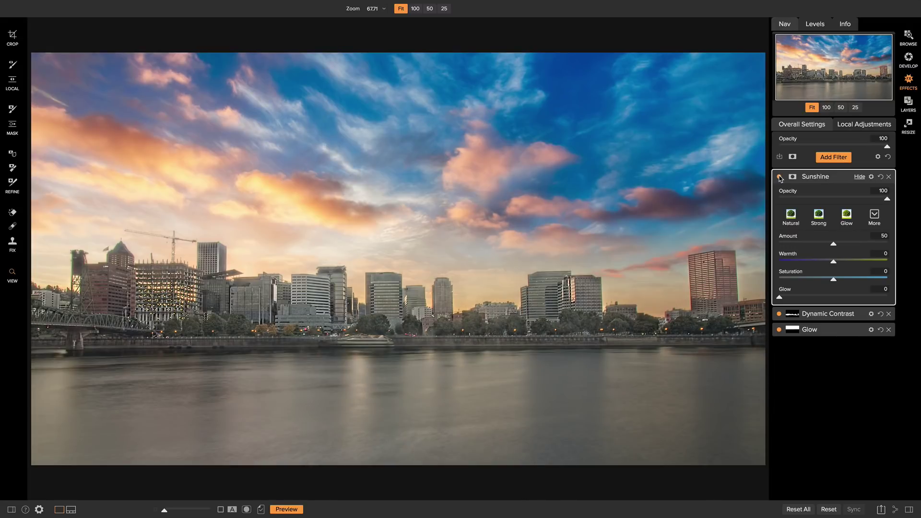